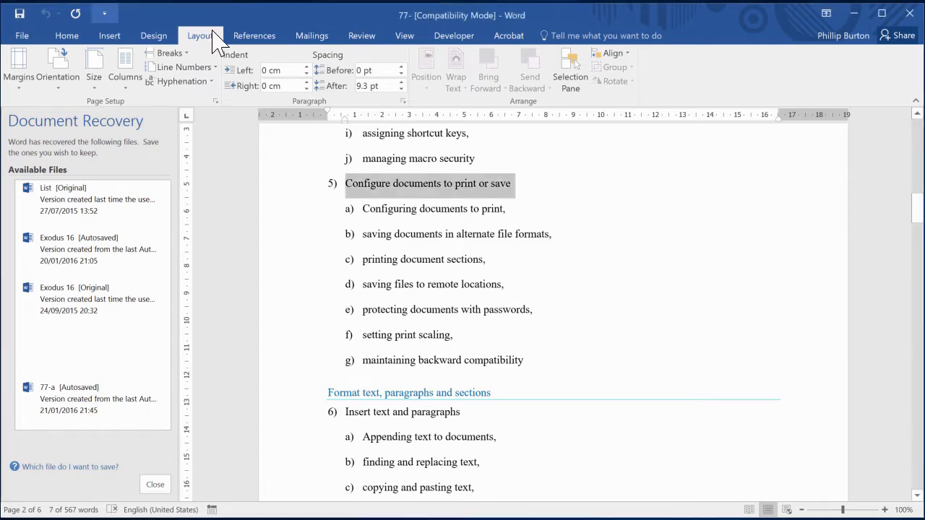
Add the Quick Print and Print Preview and Print commands to the Quick Access Toolbar.
left_click(105, 14)
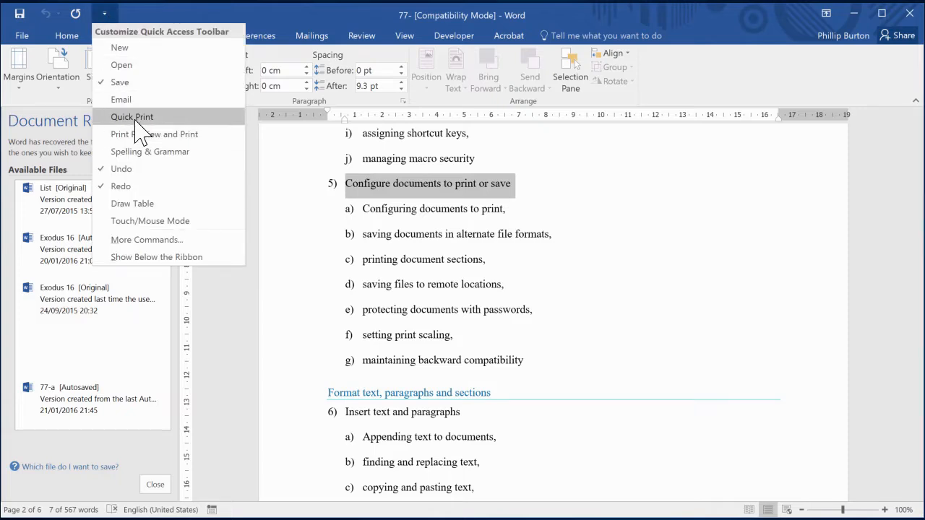
left_click(291, 244)
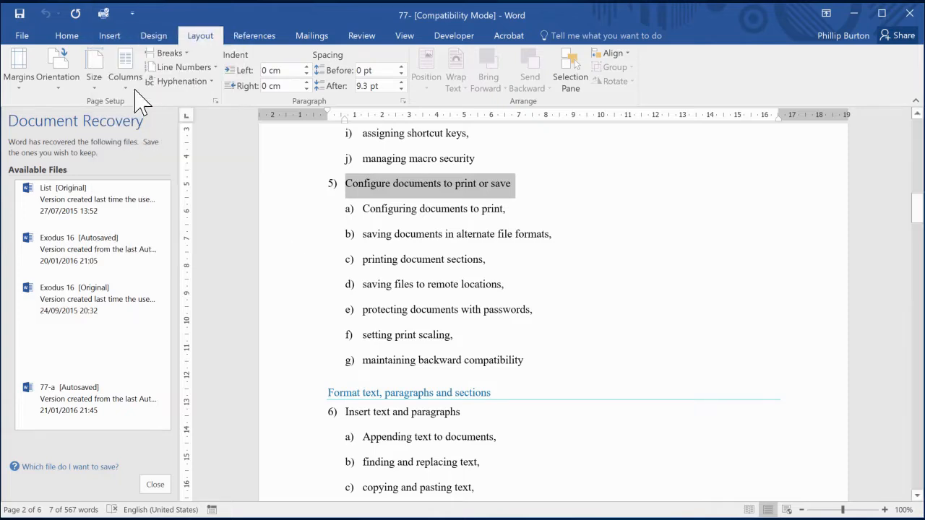
left_click(132, 13)
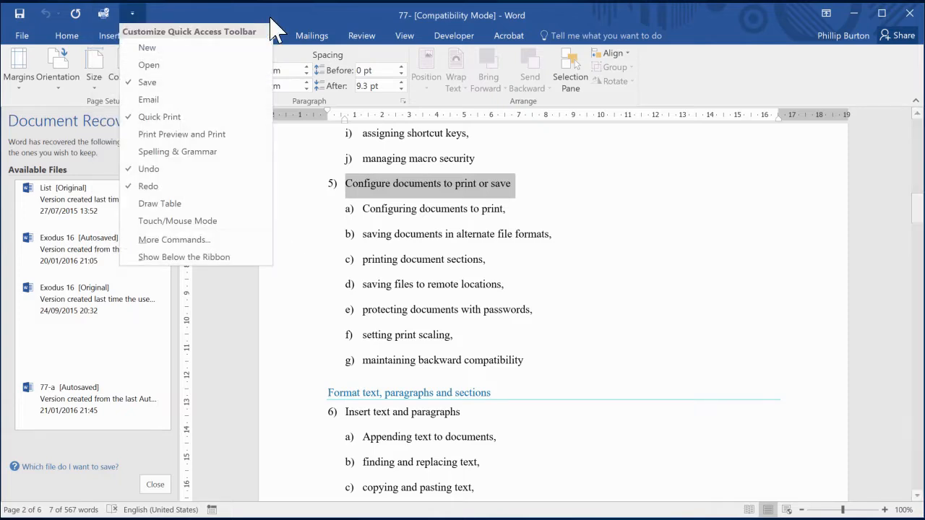
left_click(165, 137)
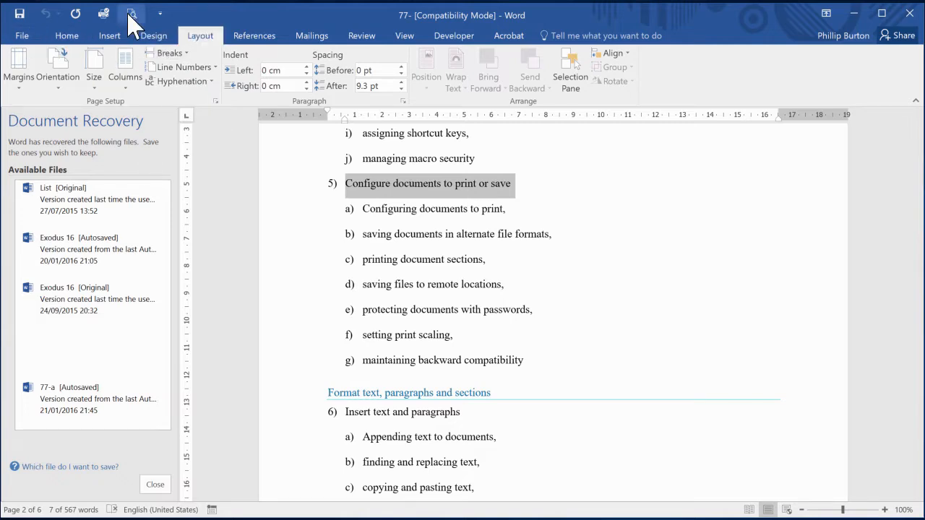
Open the document's print preview and page through pages 1 to 3.
left_click(24, 36)
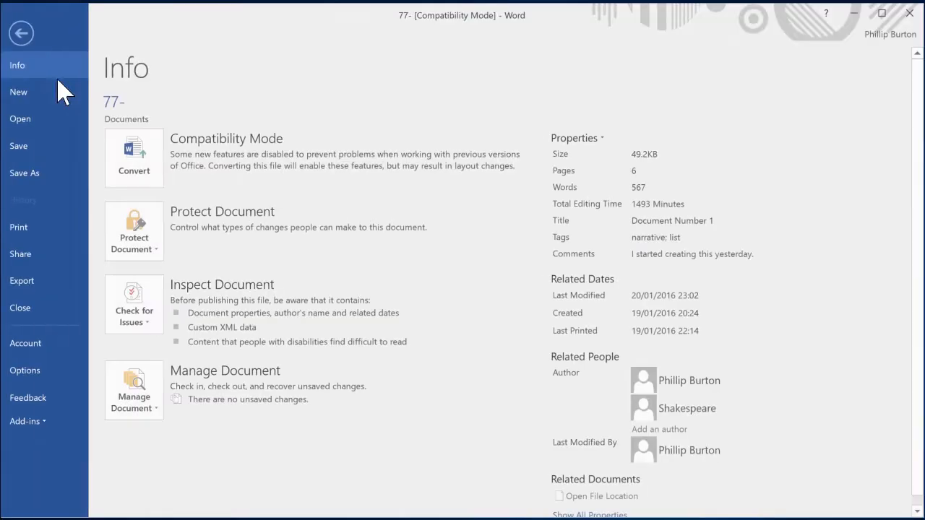
left_click(26, 235)
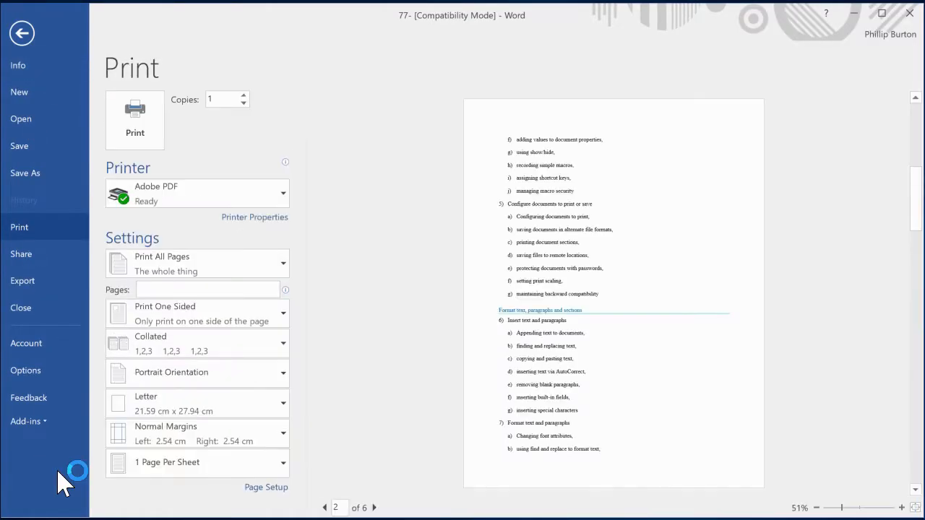
left_click(23, 34)
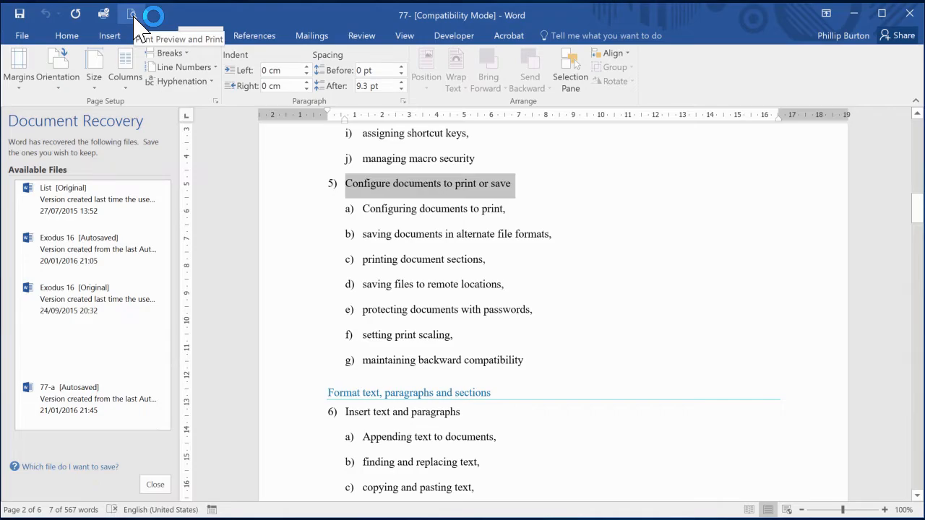
left_click(133, 14)
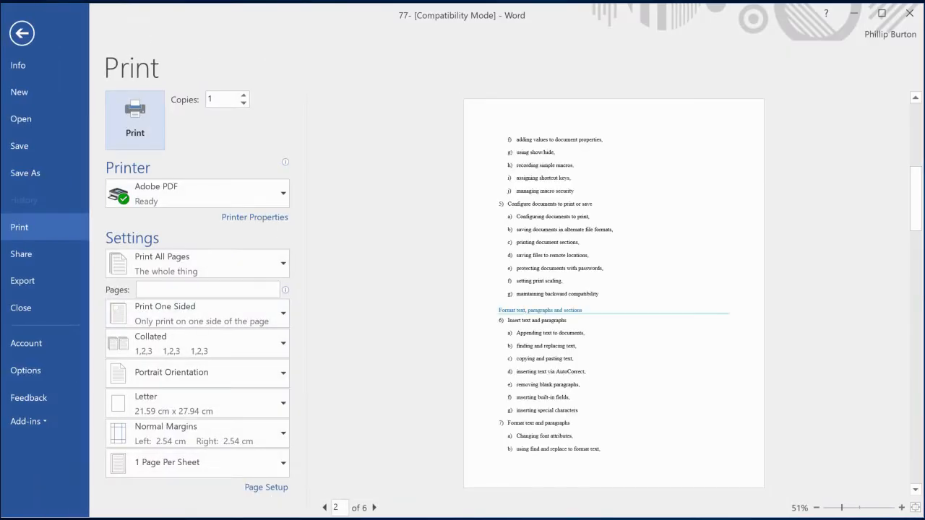
left_click(325, 507)
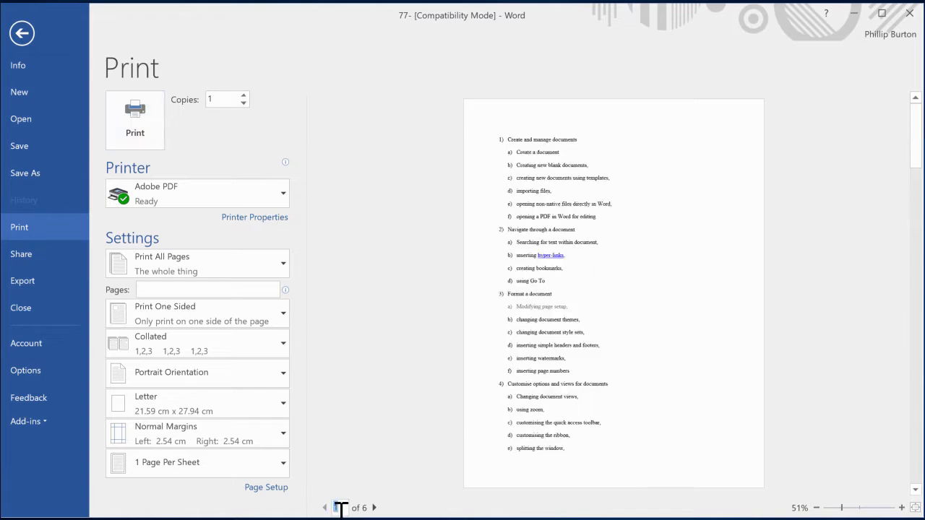
left_click(373, 508)
left_click(374, 507)
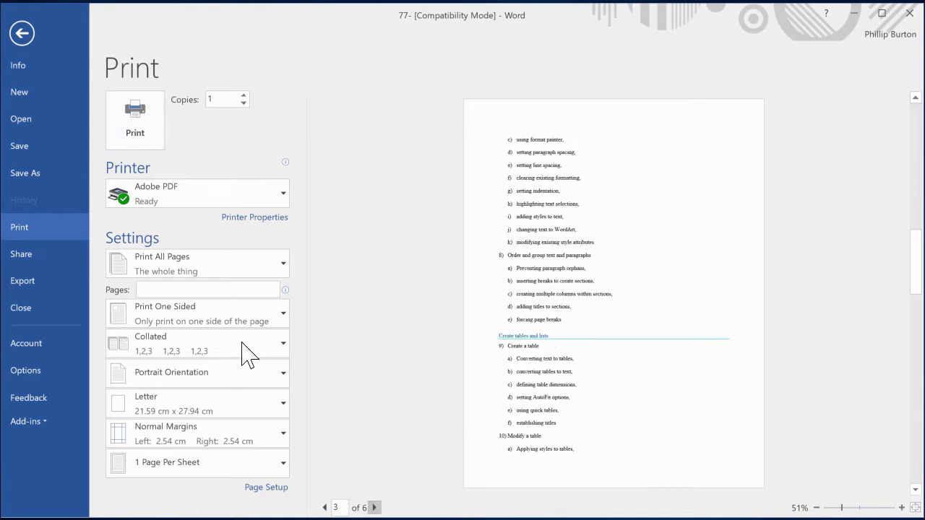
Examine the Adobe PDF printer's layout, paper/quality and PDF conversion properties, and close them without saving.
left_click(148, 195)
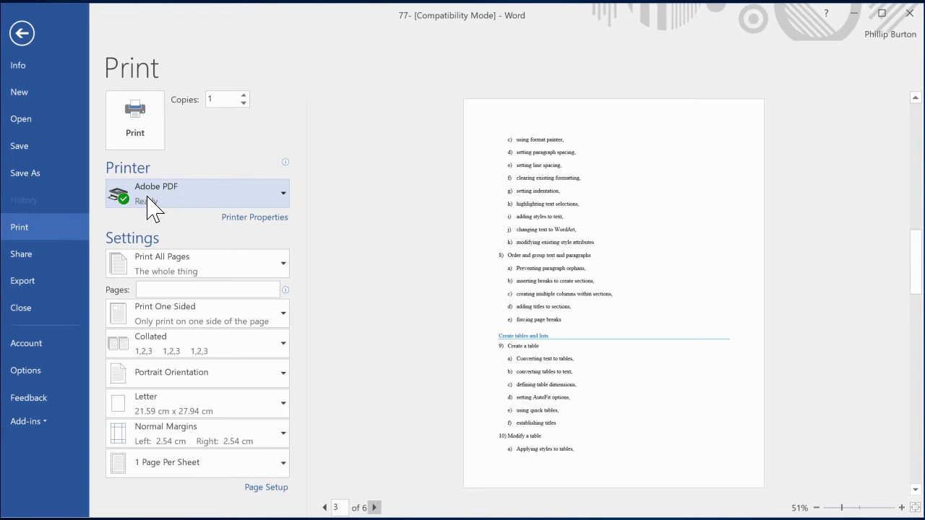
left_click(148, 196)
left_click(276, 221)
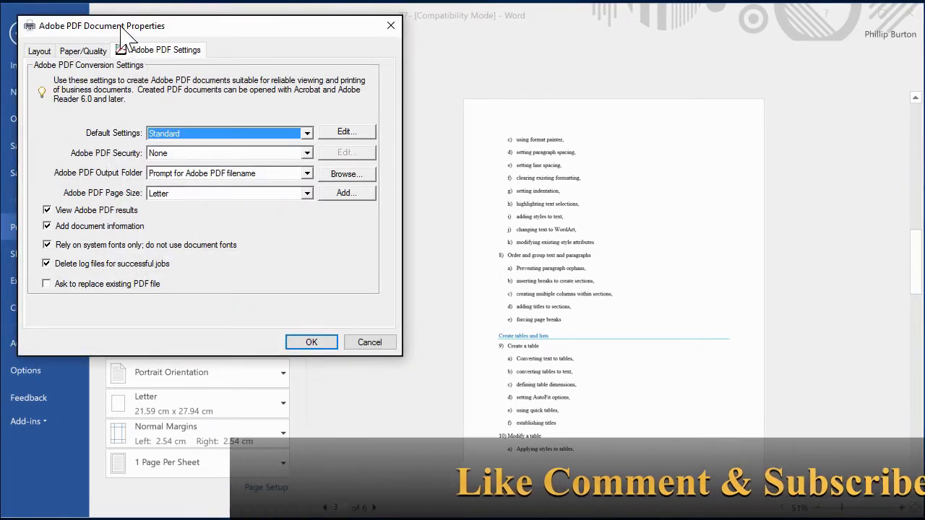
left_click_drag(112, 33, 344, 75)
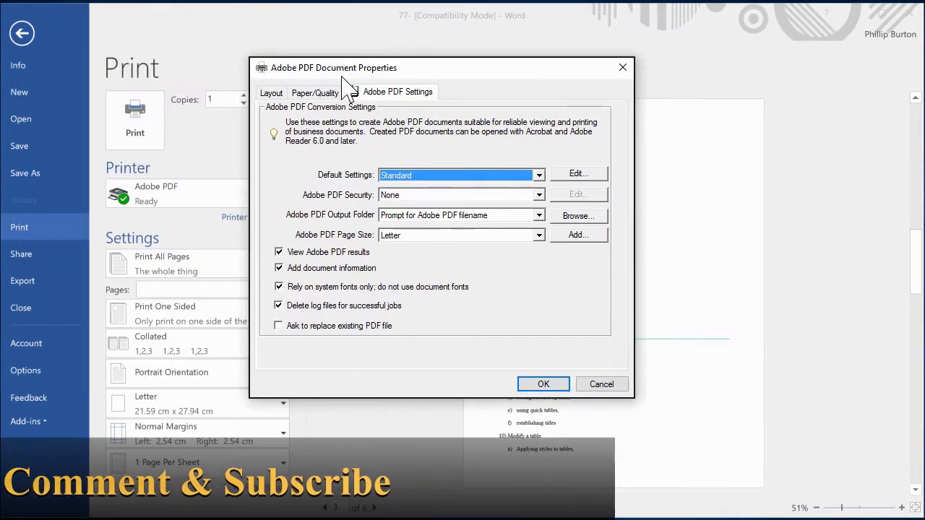
left_click(273, 94)
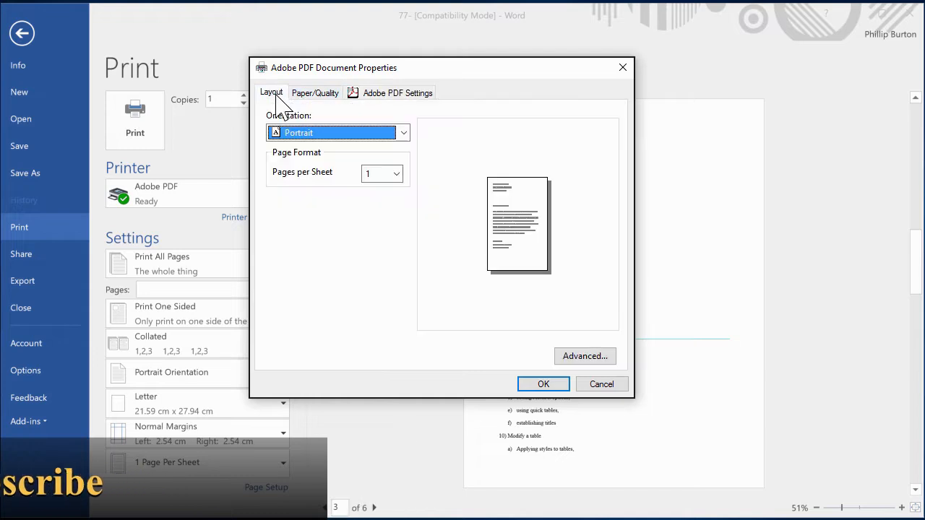
left_click(313, 94)
left_click(397, 93)
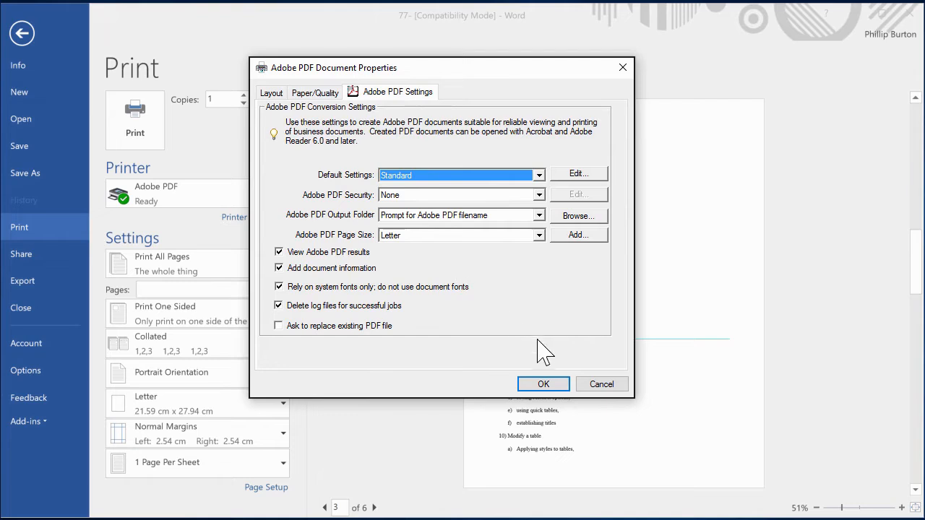
left_click(605, 386)
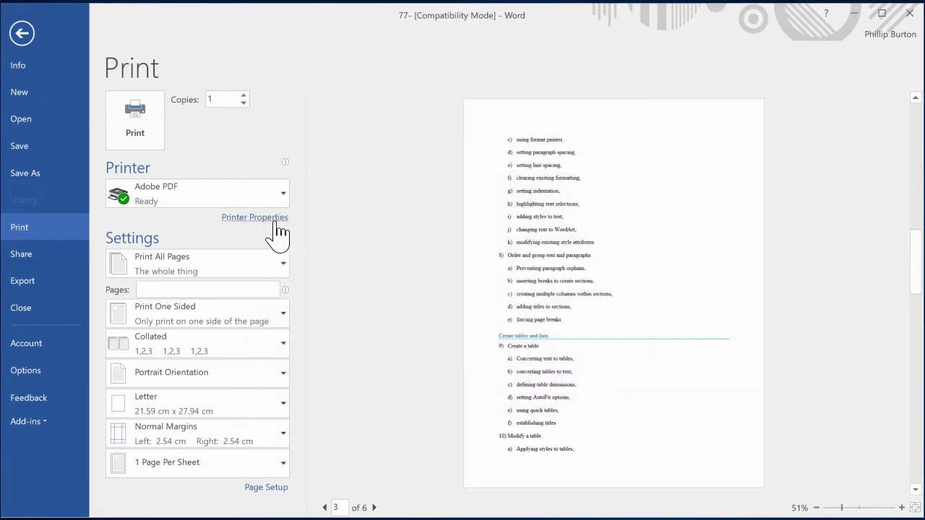
Select list item 5 with its sub-items a to g and set the print range to Print Selection.
left_click(238, 273)
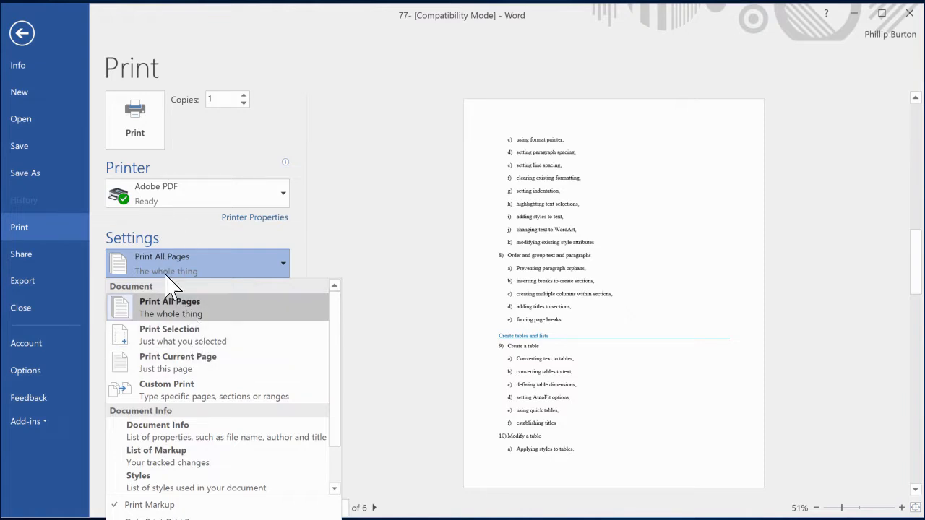
left_click(22, 33)
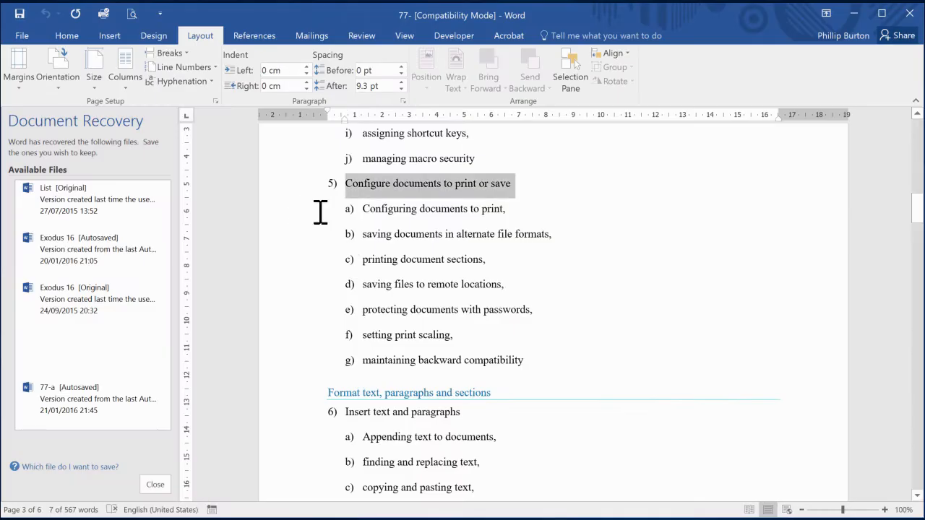
left_click_drag(296, 199, 496, 363)
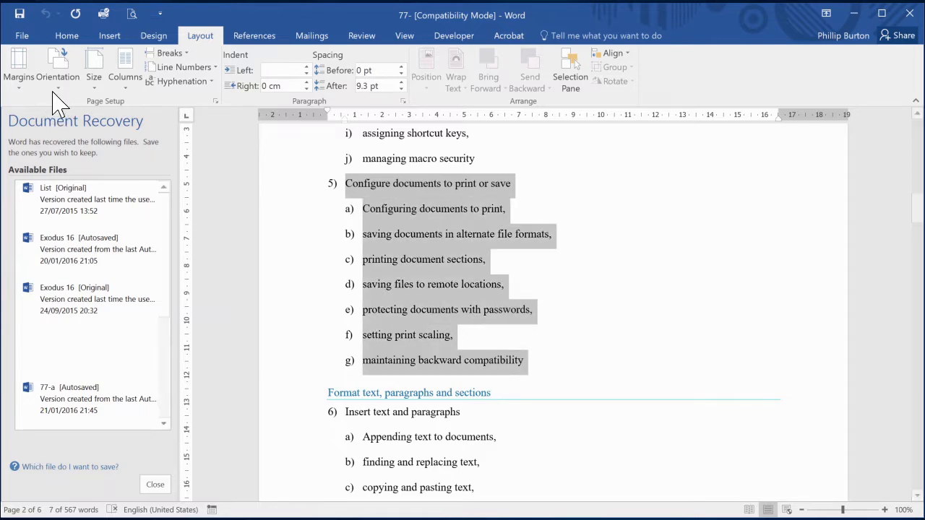
key("ctrl+p")
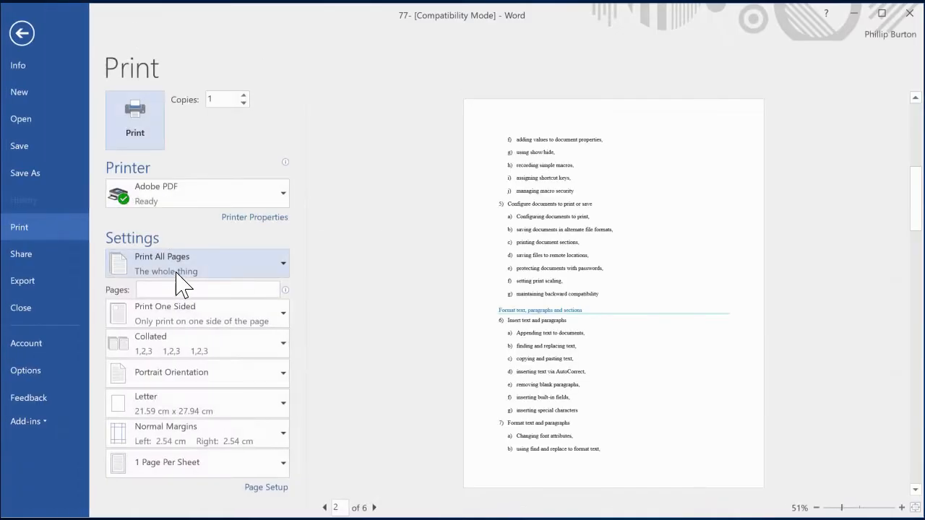
left_click(181, 271)
left_click(188, 337)
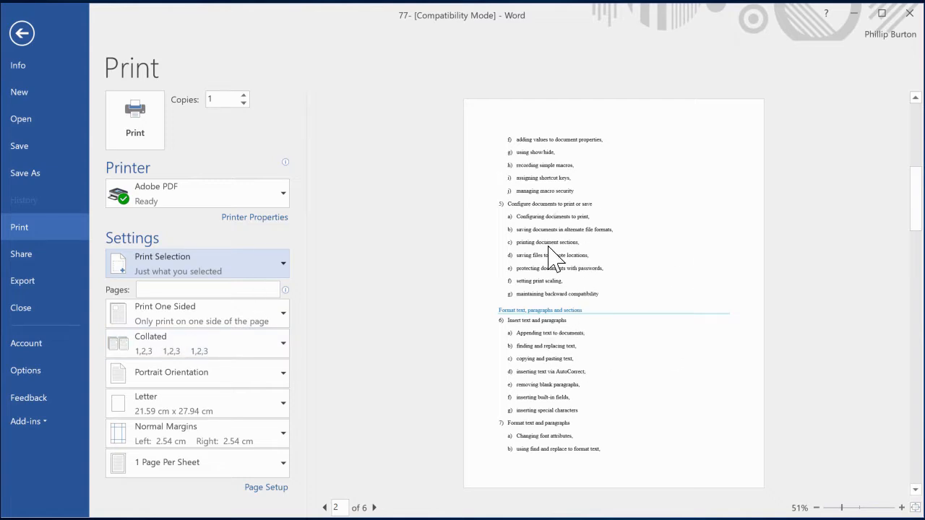
Set the print range to Print Current Page and page back and forth through the preview.
left_click(186, 278)
left_click(194, 360)
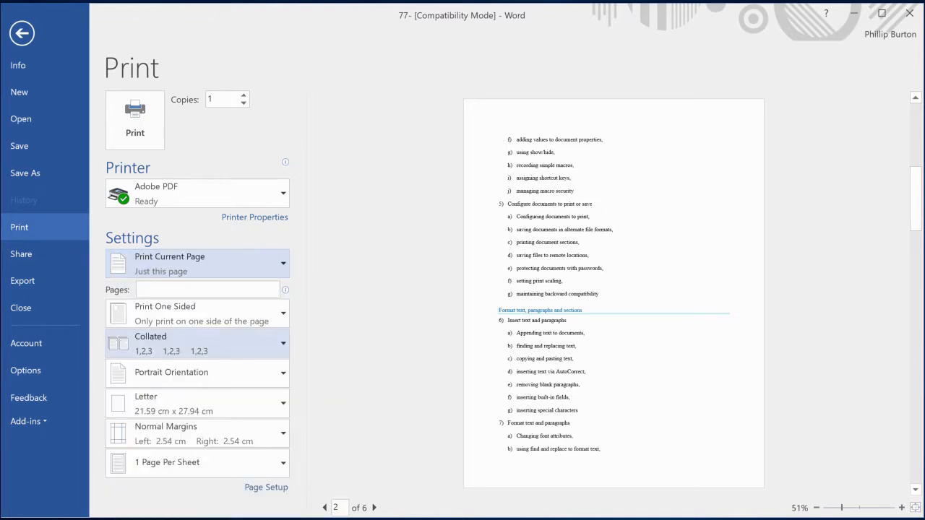
left_click(324, 508)
left_click(374, 509)
left_click(374, 509)
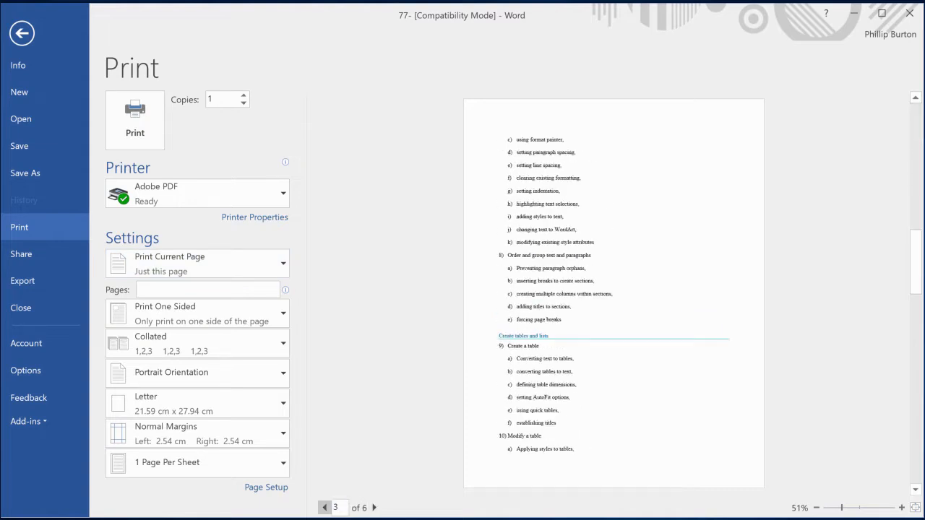
left_click(325, 508)
left_click(324, 508)
Set the print range to Custom Print with pages 1,3,5, and clear the page entry again.
left_click(258, 267)
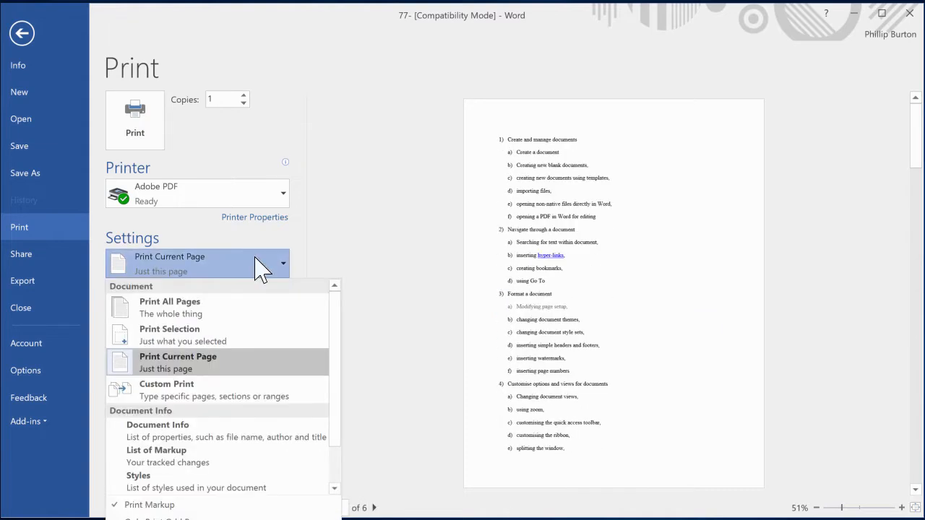
left_click(243, 394)
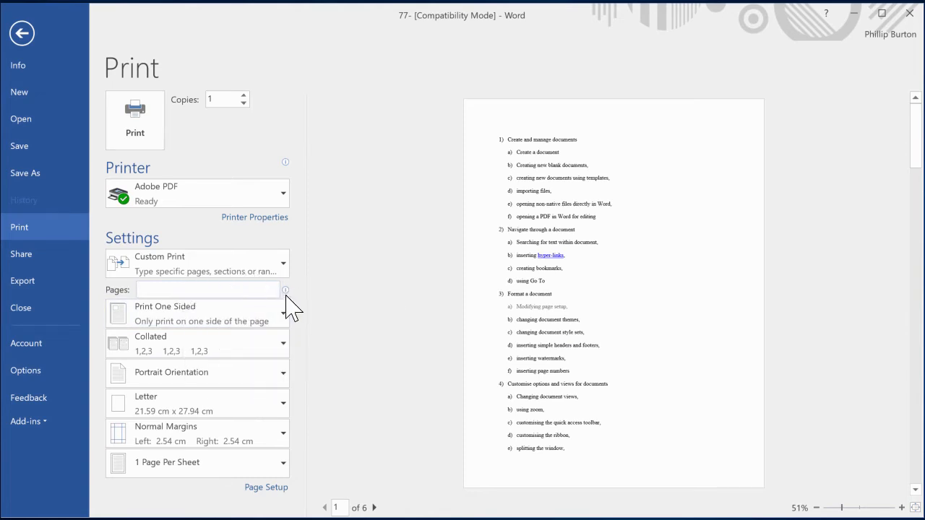
mouse_move(287, 292)
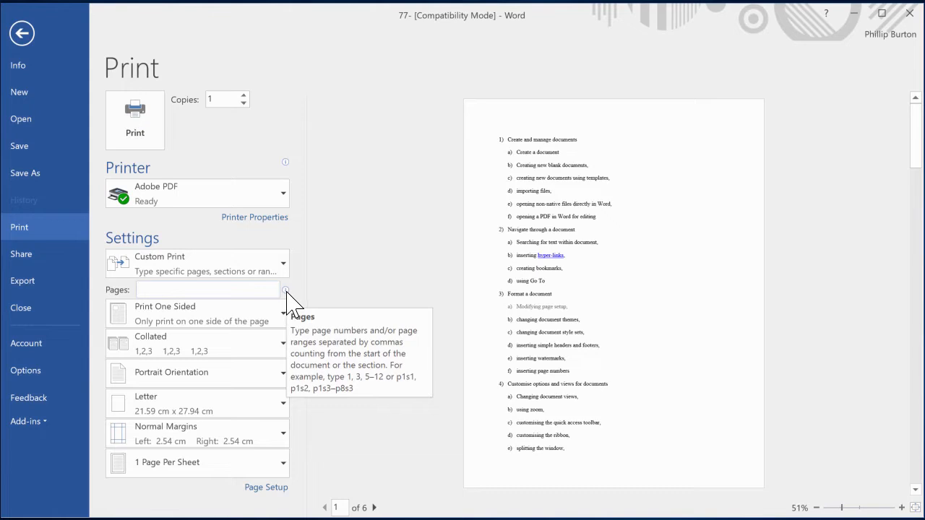
type("1,3,5")
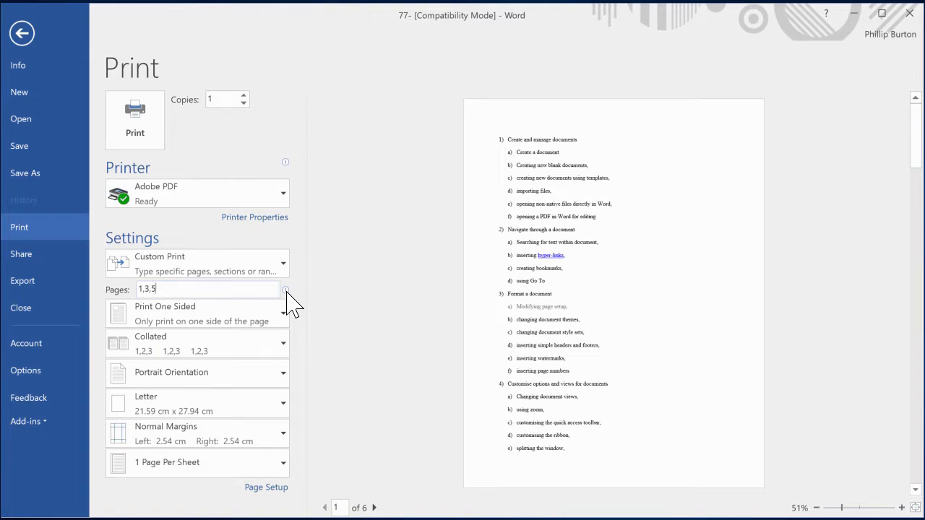
key("BackSpace")
key("BackSpace")
key("BackSpace")
key("BackSpace")
key("BackSpace")
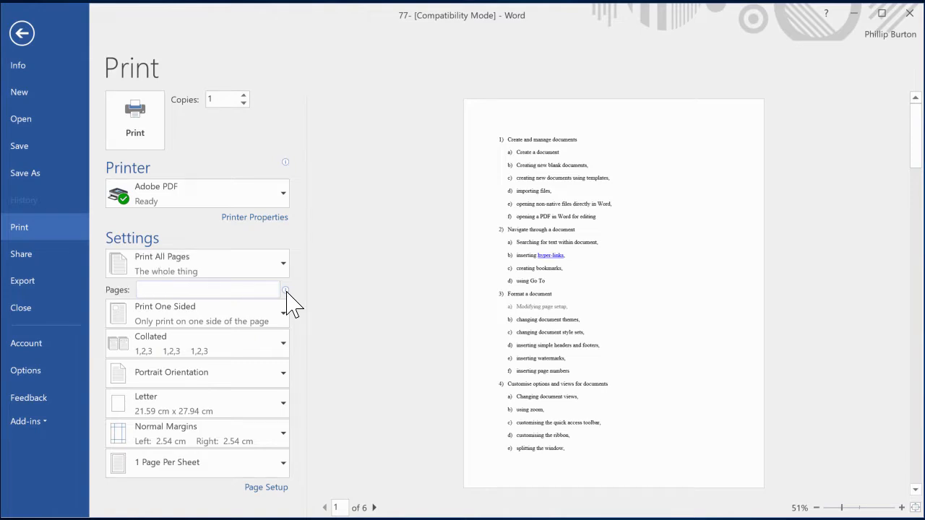
Review the one-sided and both-sides printing options, keep Print One Sided, and view the collation options.
left_click(185, 318)
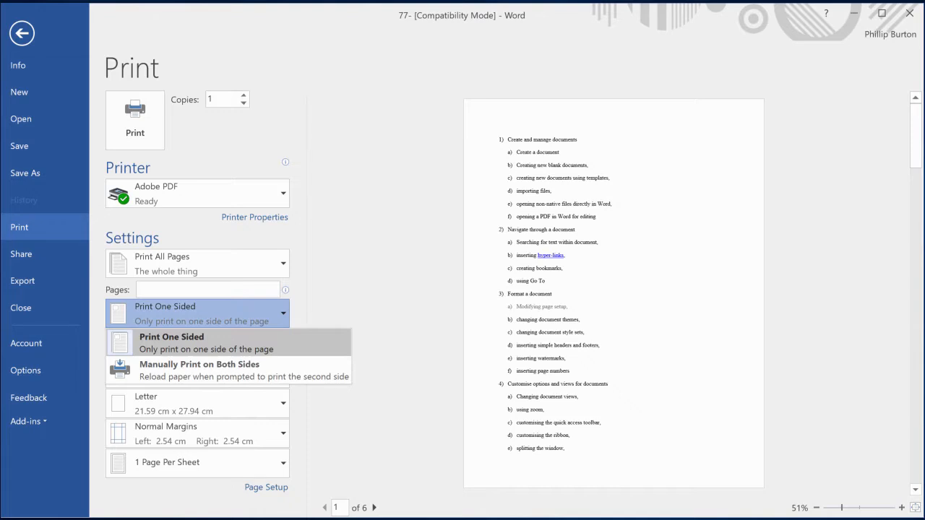
left_click(191, 341)
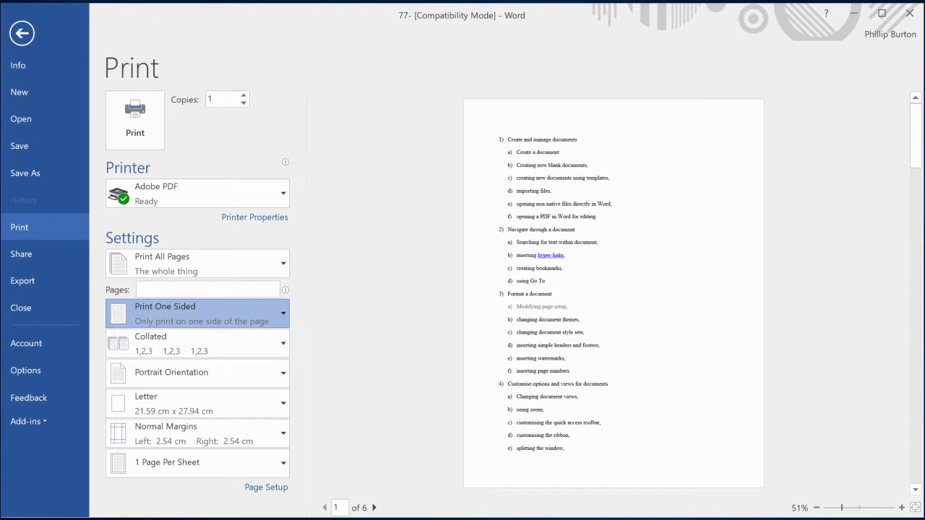
left_click(187, 343)
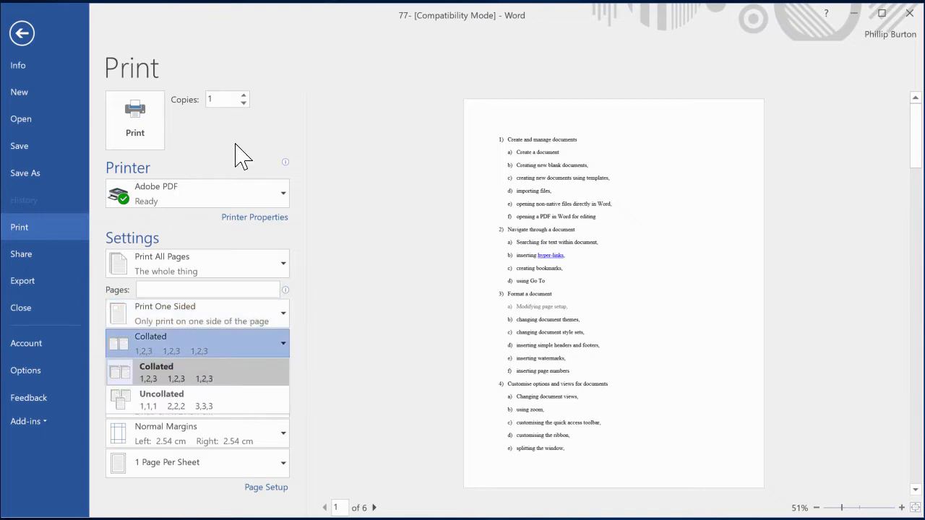
key("ctrl")
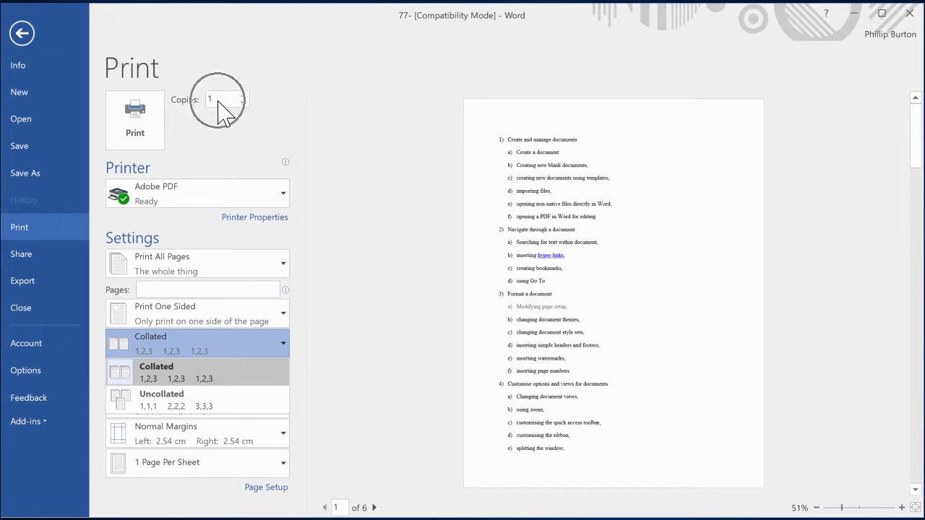
key("ctrl")
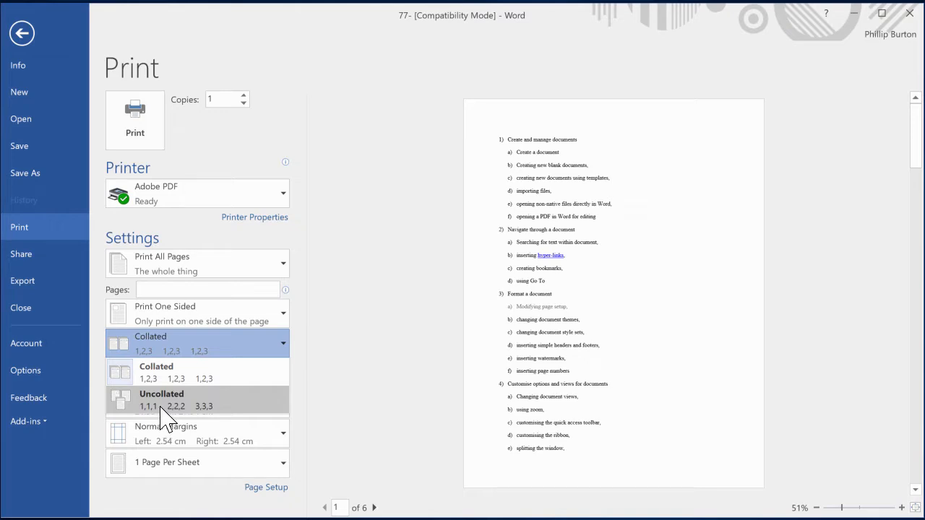
Set the number of copies to 3 and keep the printout collated.
left_click(244, 95)
left_click(244, 95)
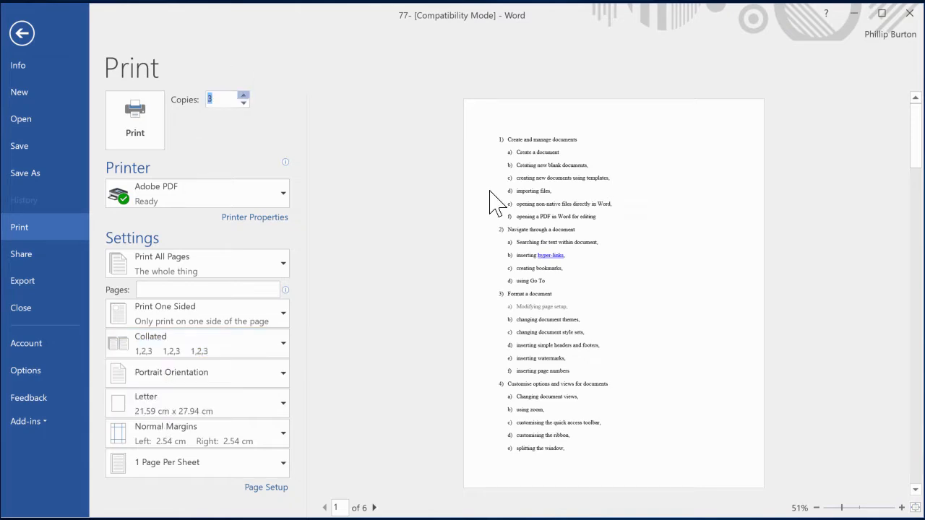
left_click(162, 350)
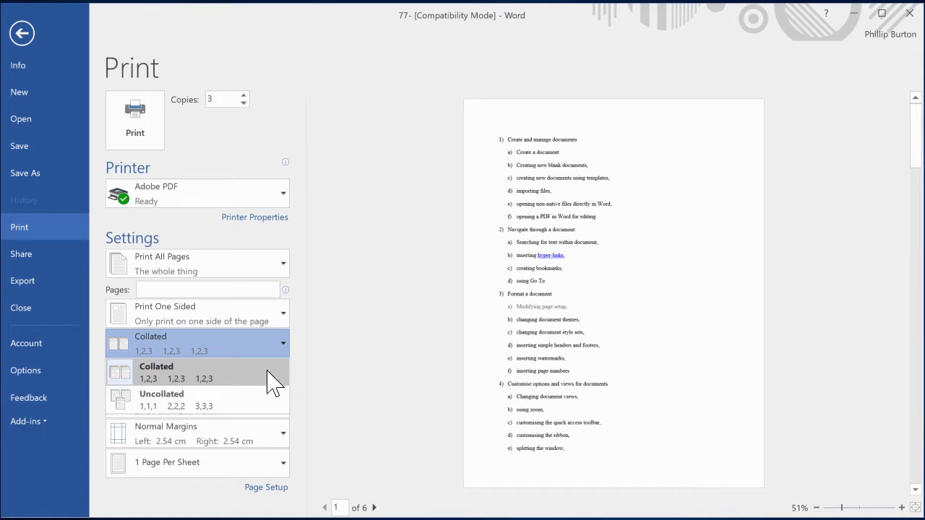
left_click(289, 362)
Keep the printout collated and switch the page orientation to landscape and back to portrait.
left_click(182, 375)
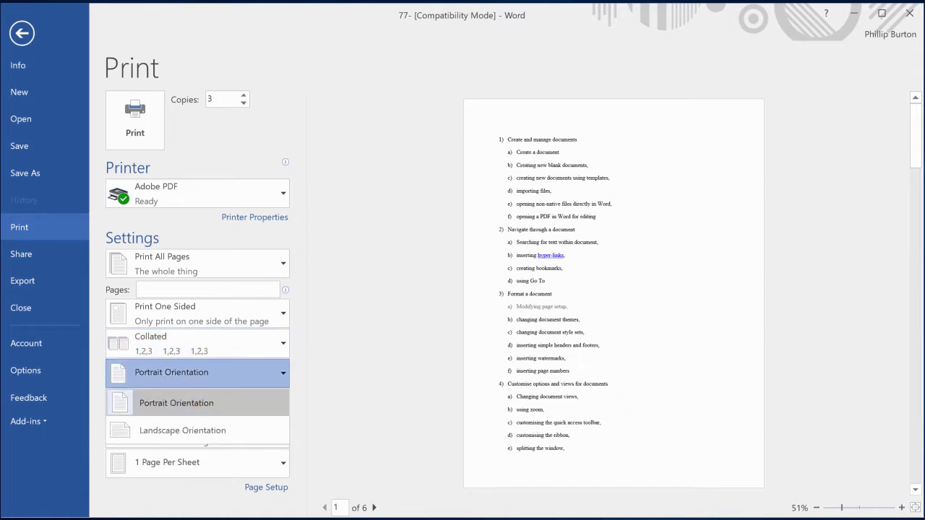
left_click(155, 433)
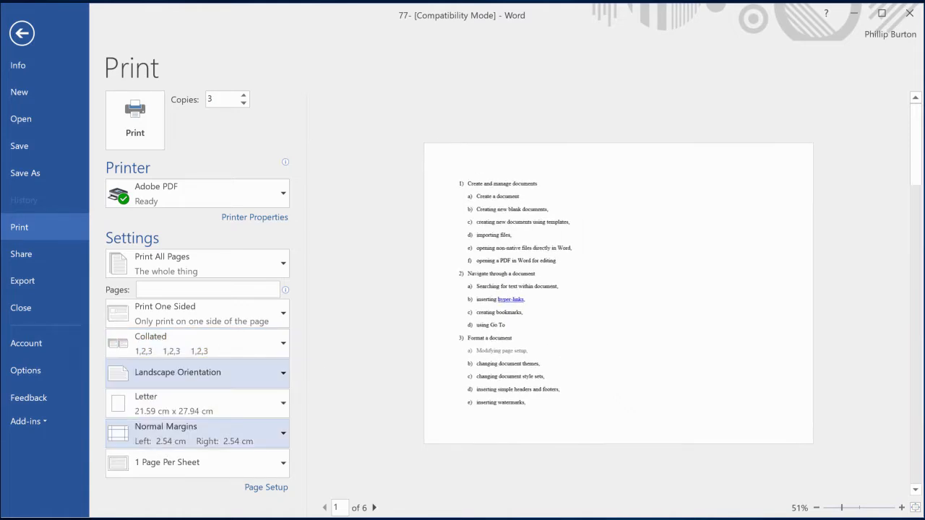
left_click(174, 372)
left_click(170, 409)
Review the available paper sizes and margin presets, keeping Letter and Normal Margins.
left_click(168, 409)
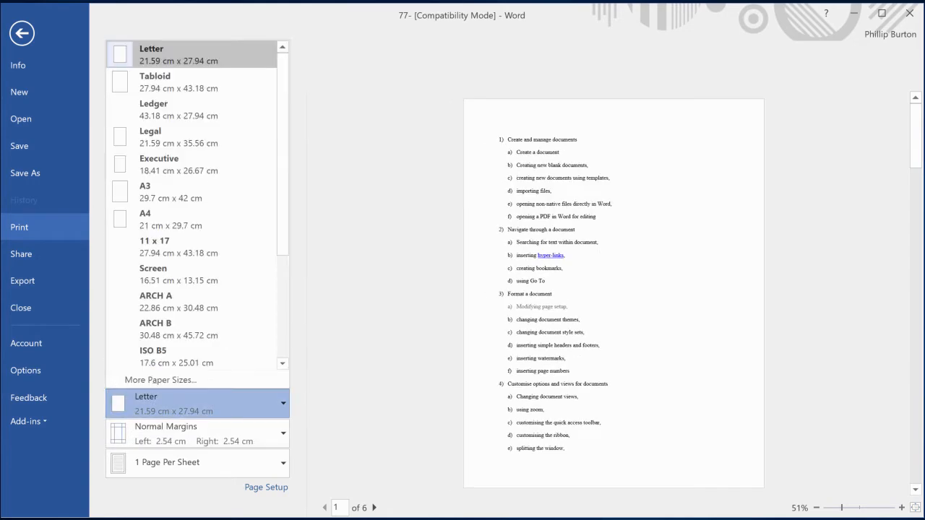
left_click(167, 409)
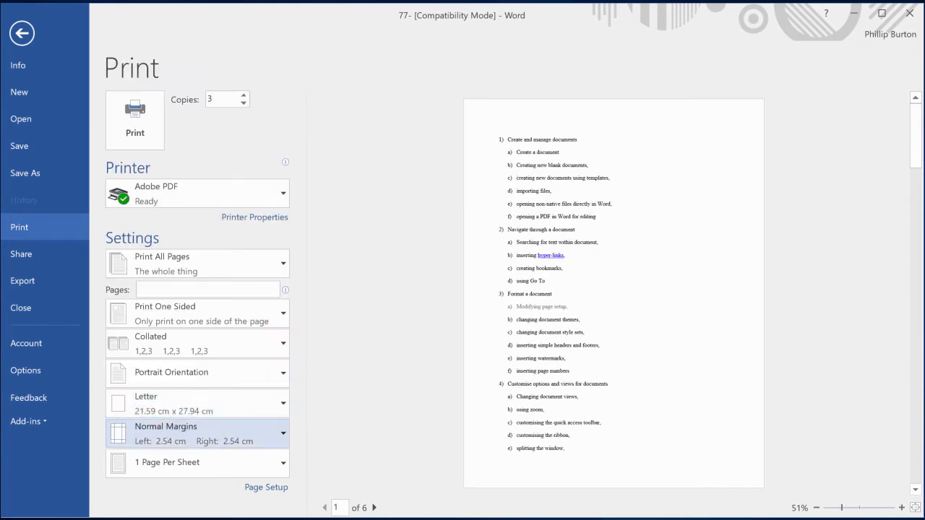
left_click(174, 432)
key("Escape")
Try 2 and 4 pages per sheet, advance the preview to page 2, and restore 1 page per sheet.
left_click(196, 459)
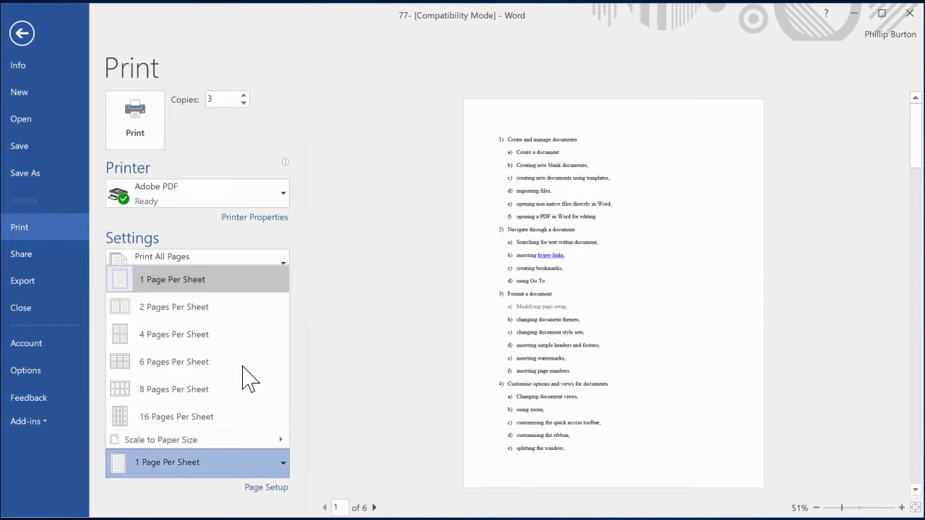
left_click(232, 308)
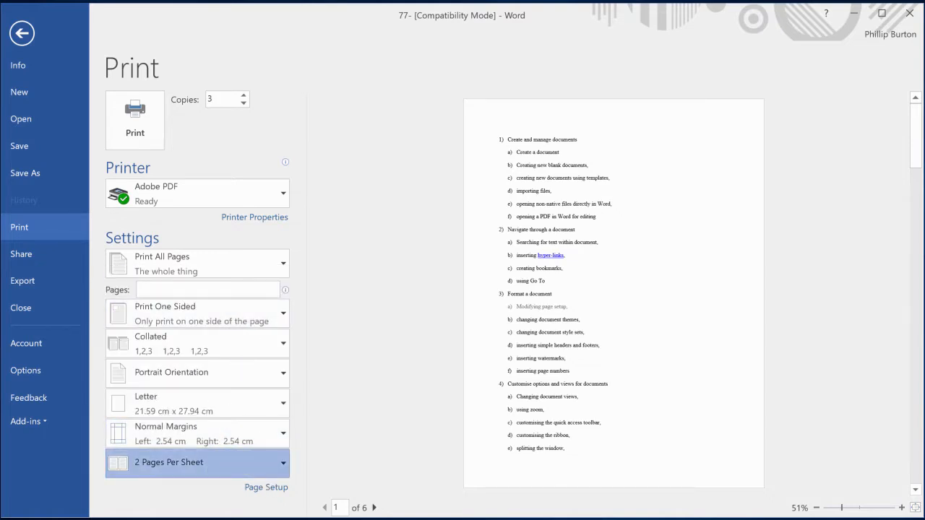
left_click(210, 462)
left_click(217, 331)
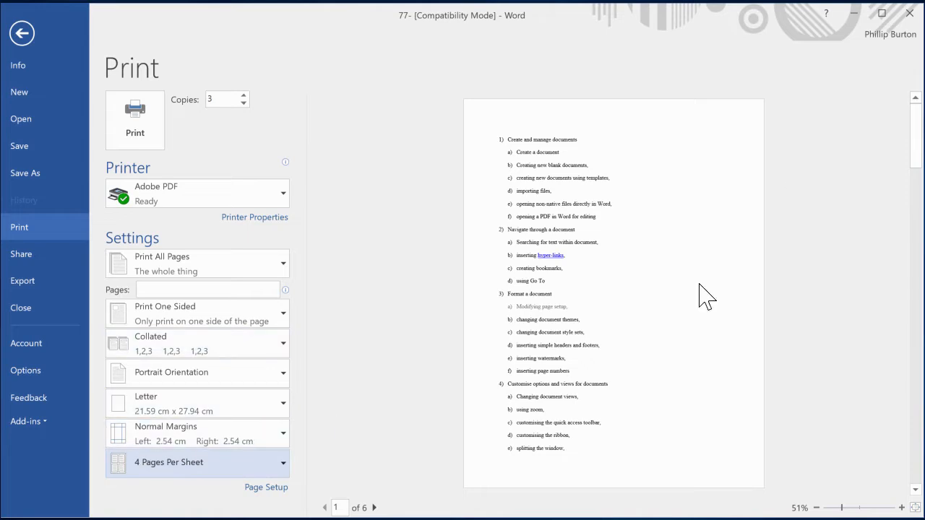
left_click(374, 509)
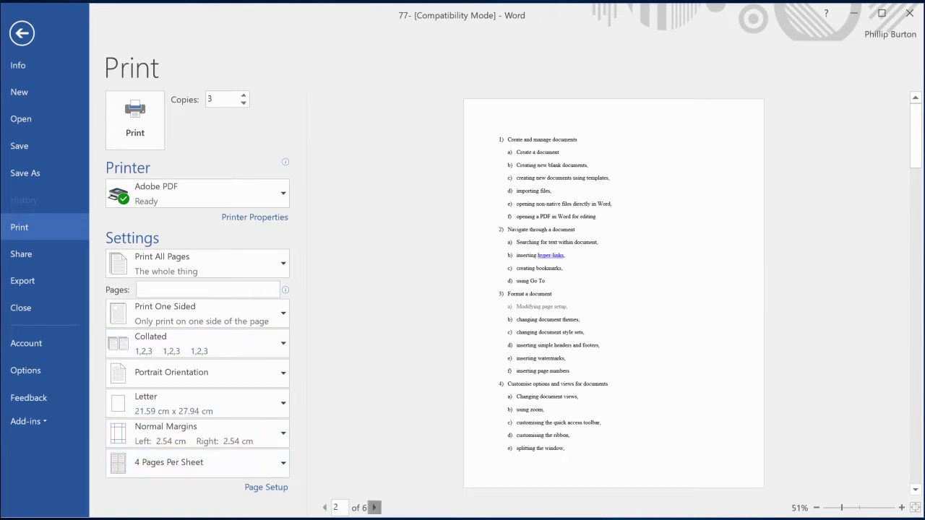
left_click(216, 462)
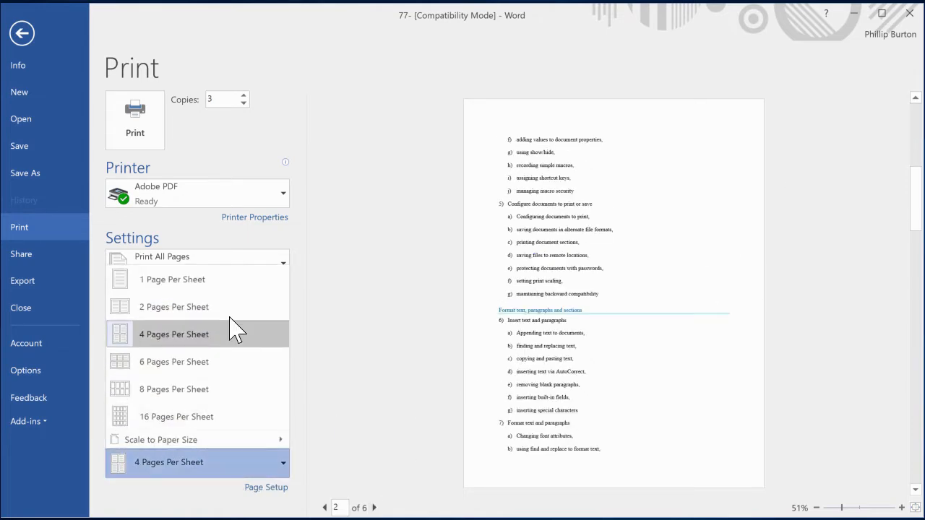
left_click(249, 282)
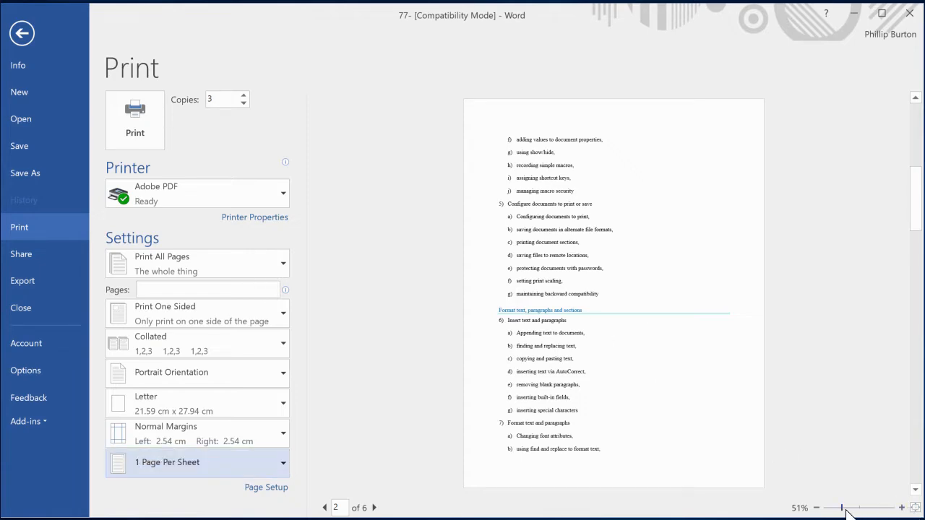
Zoom the print preview in and back to the whole page, and view the Page Setup margin settings without changing them.
left_click_drag(846, 508, 875, 509)
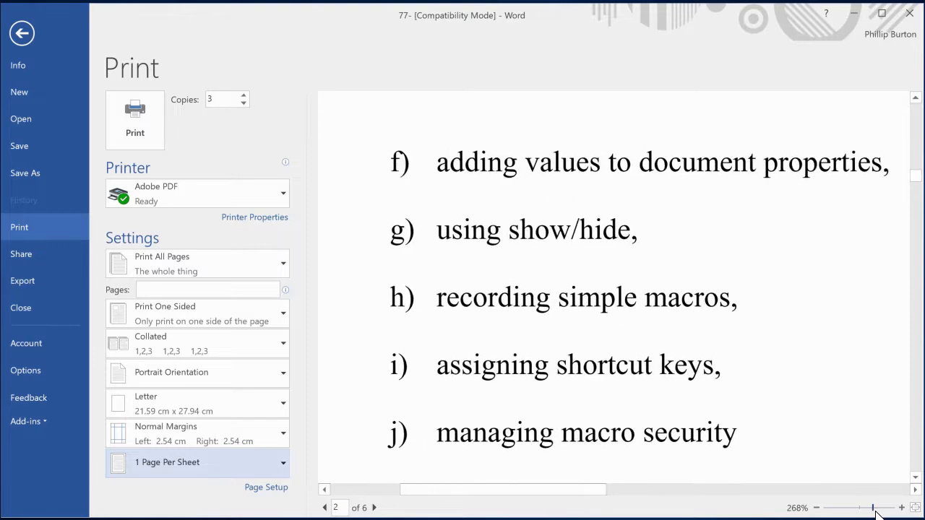
left_click(915, 509)
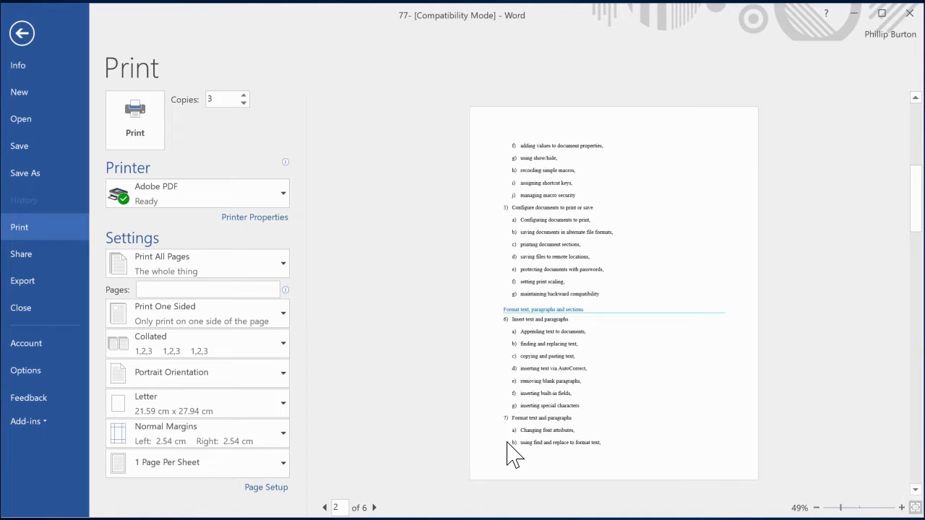
left_click(266, 487)
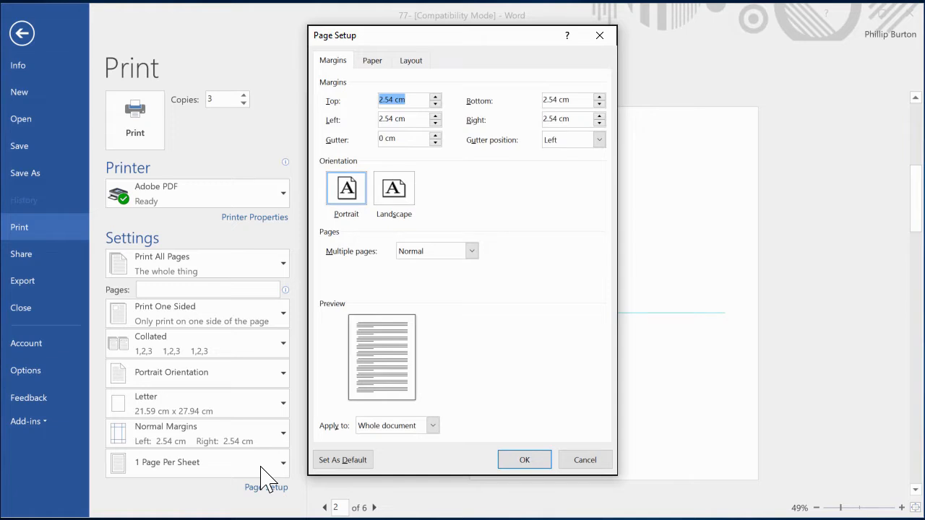
left_click(571, 464)
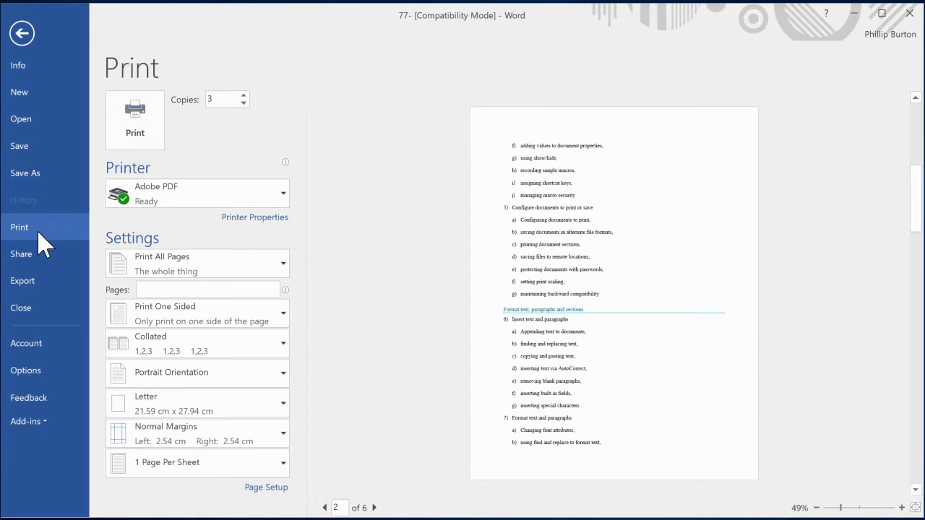
In Word's Display options, toggle Print background colors and images on and back off, and toggle Update fields before printing.
left_click(40, 233)
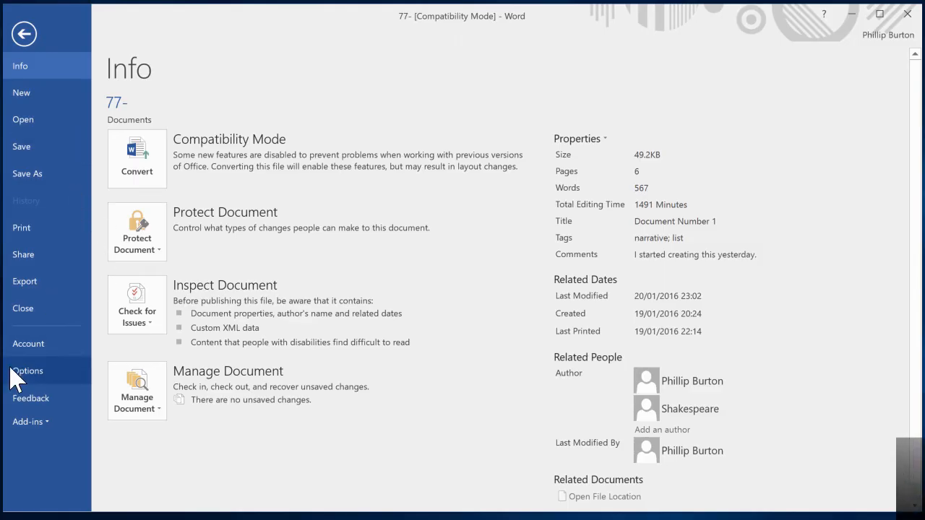
left_click(27, 374)
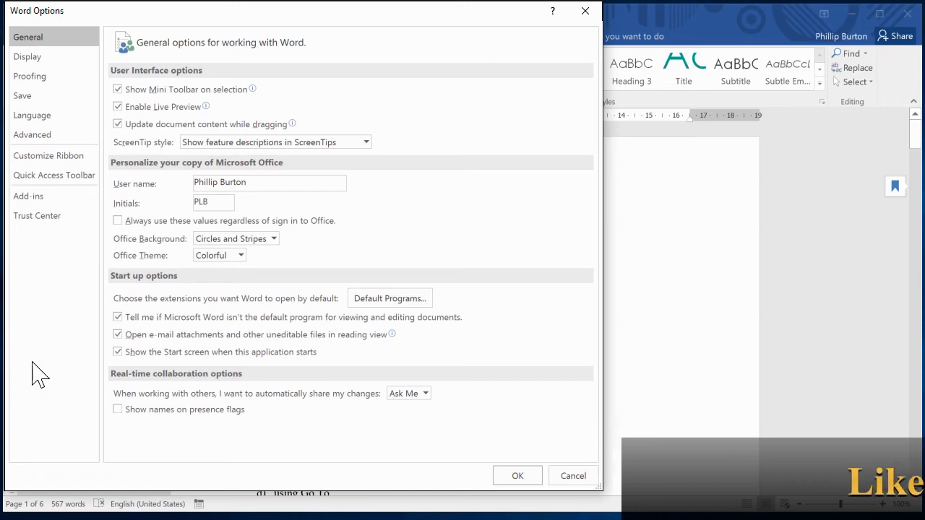
left_click(68, 64)
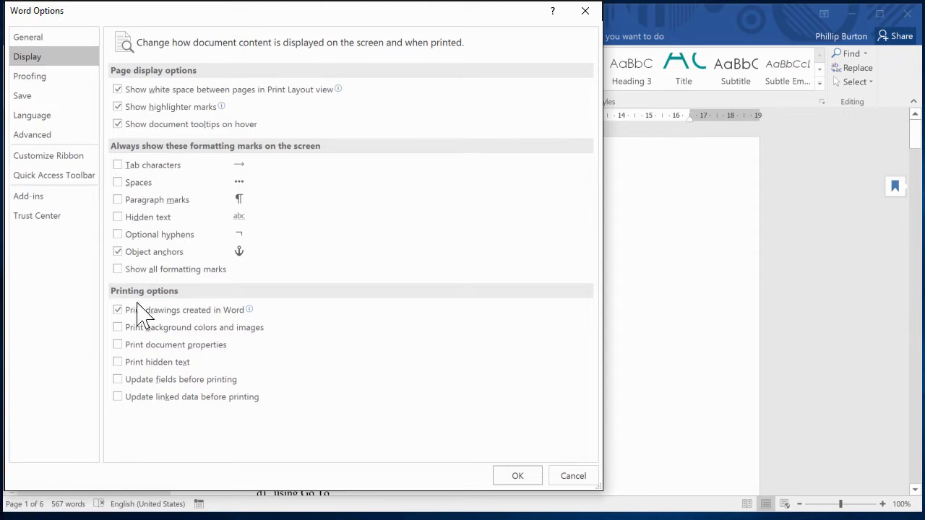
mouse_move(250, 310)
left_click(118, 328)
left_click(119, 330)
mouse_move(123, 316)
left_click(118, 380)
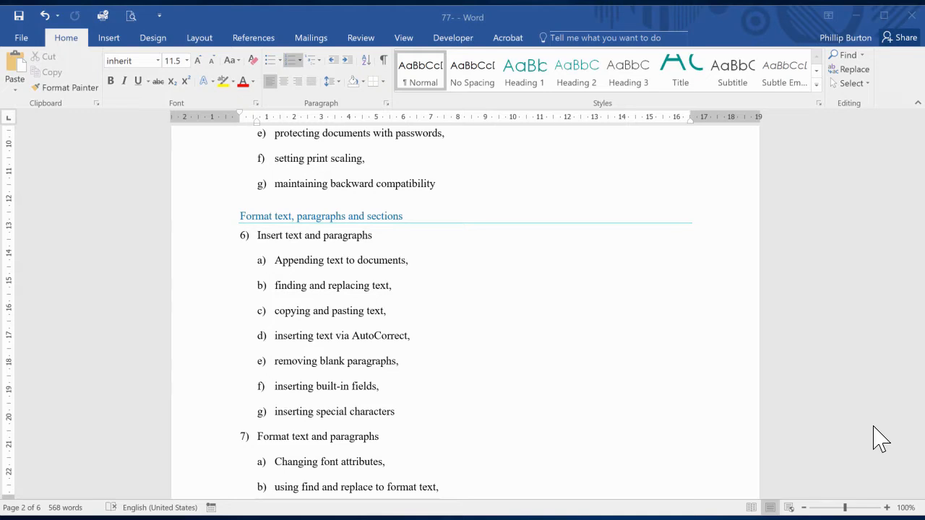
Place the cursor after "maintaining backward compatibility" and close the document, saving its changes.
left_click(219, 221)
left_click(205, 238)
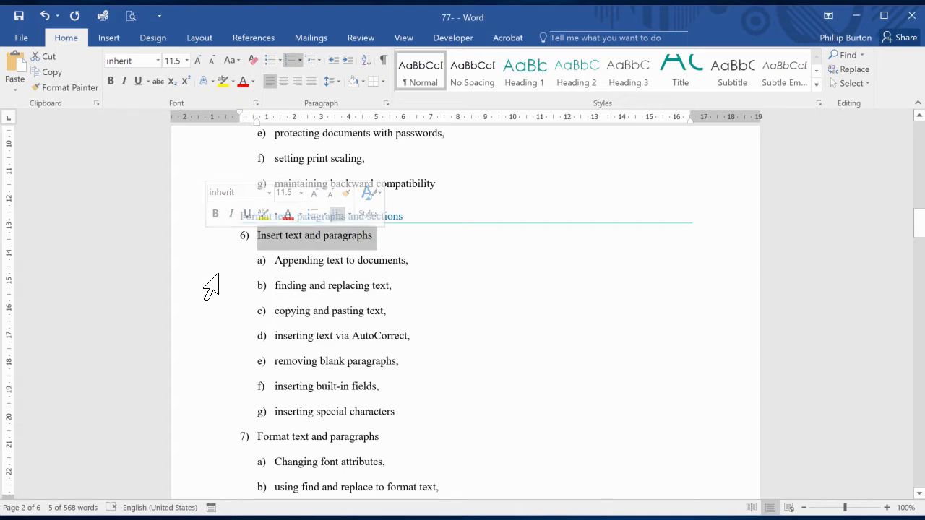
left_click(217, 266)
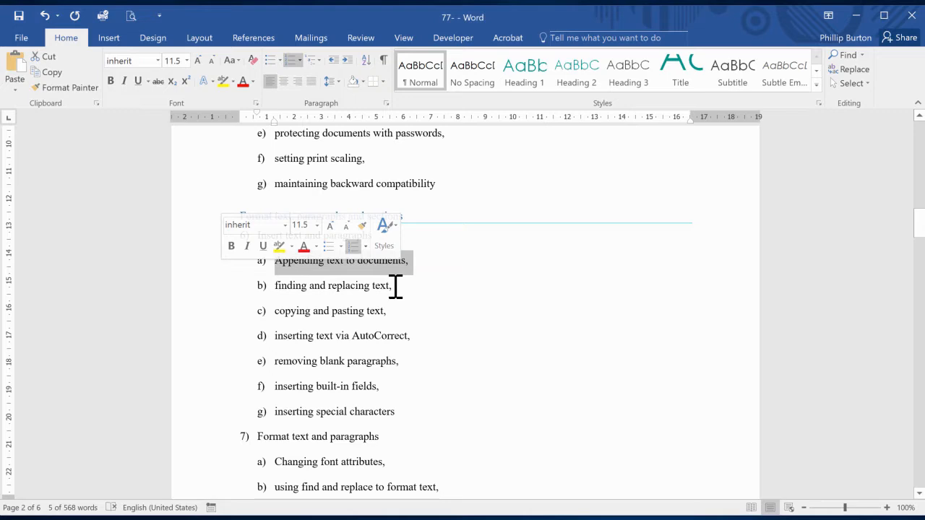
left_click(434, 185)
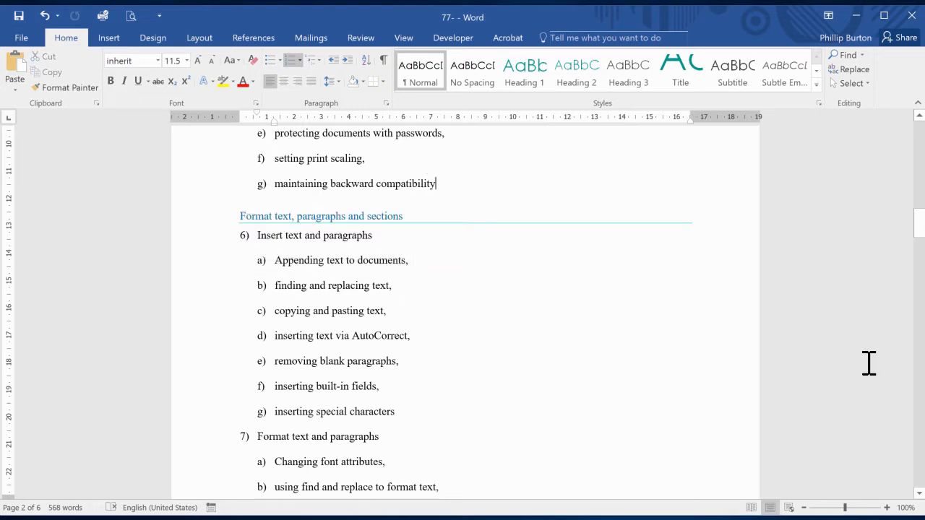
left_click(17, 39)
left_click(22, 309)
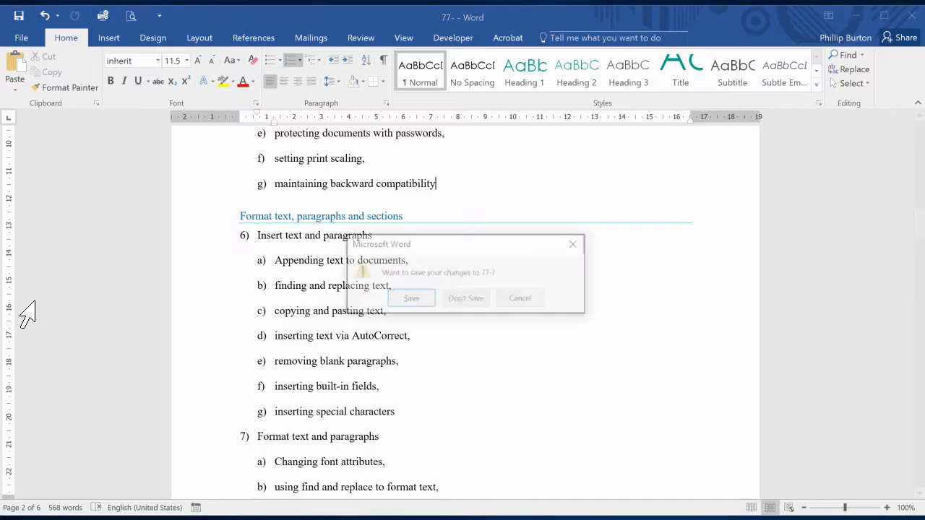
left_click(423, 302)
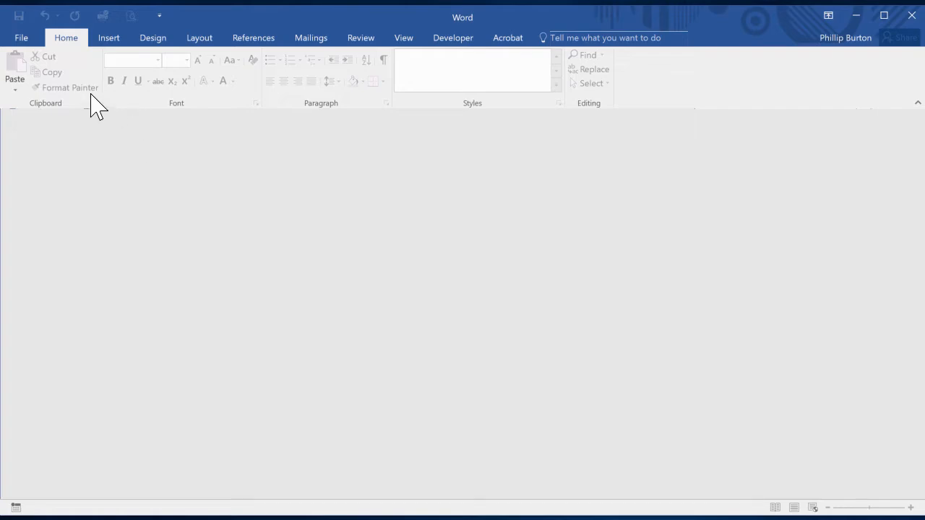
Reopen the pinned 77- document for editing by entering its password, and resume at the previous reading position.
left_click(23, 36)
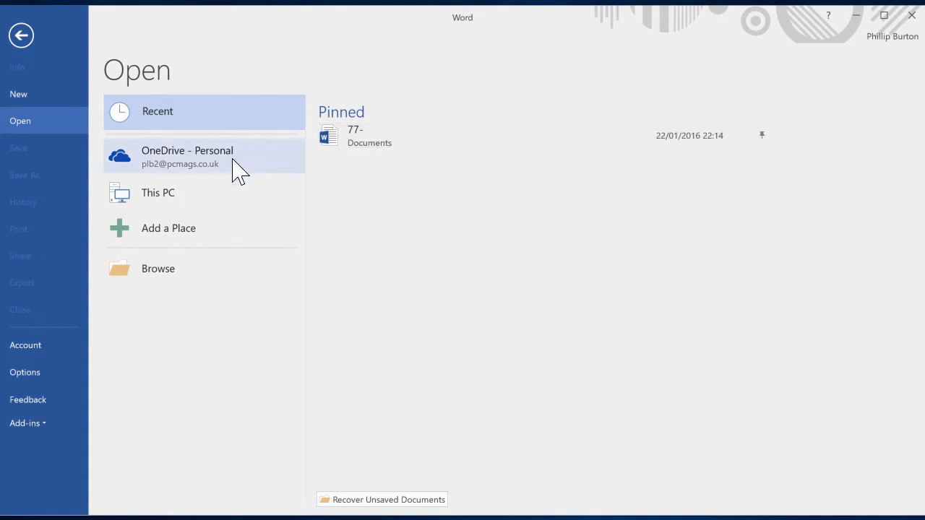
left_click(192, 267)
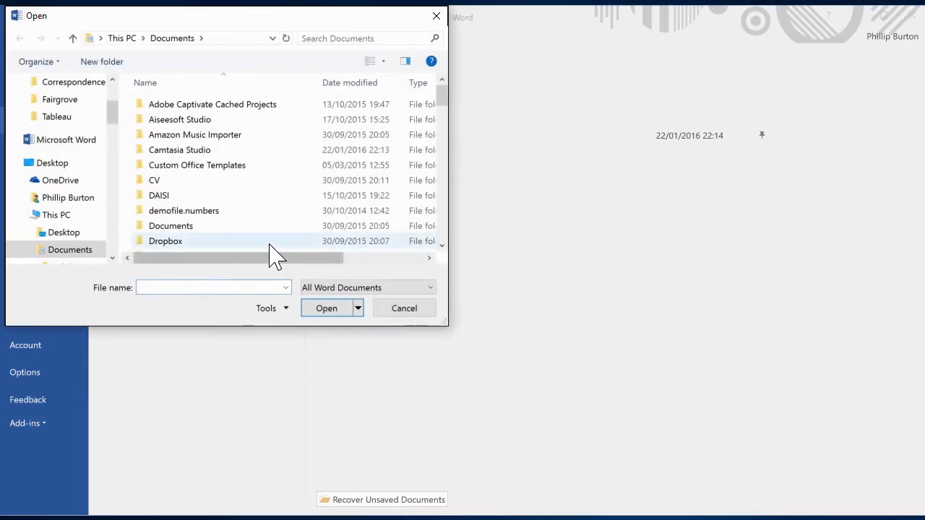
left_click(425, 309)
left_click(373, 138)
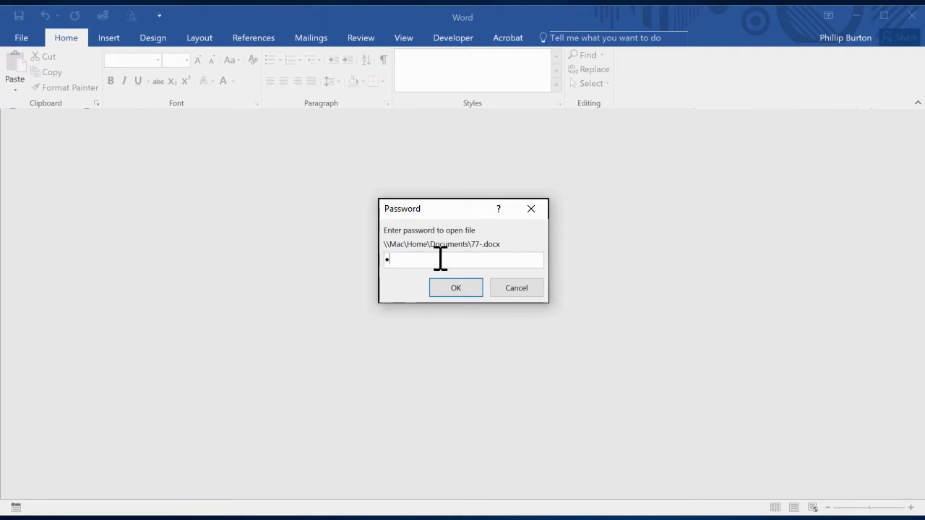
key("Return")
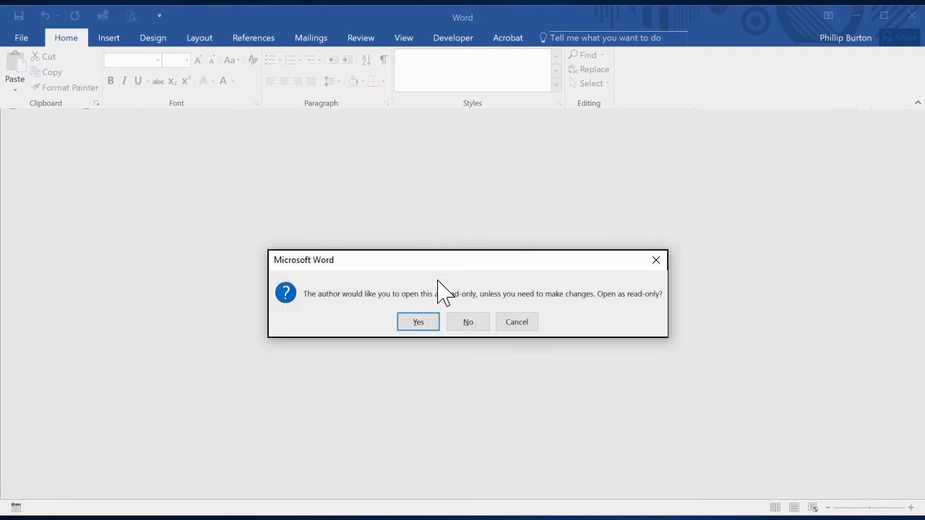
left_click(478, 325)
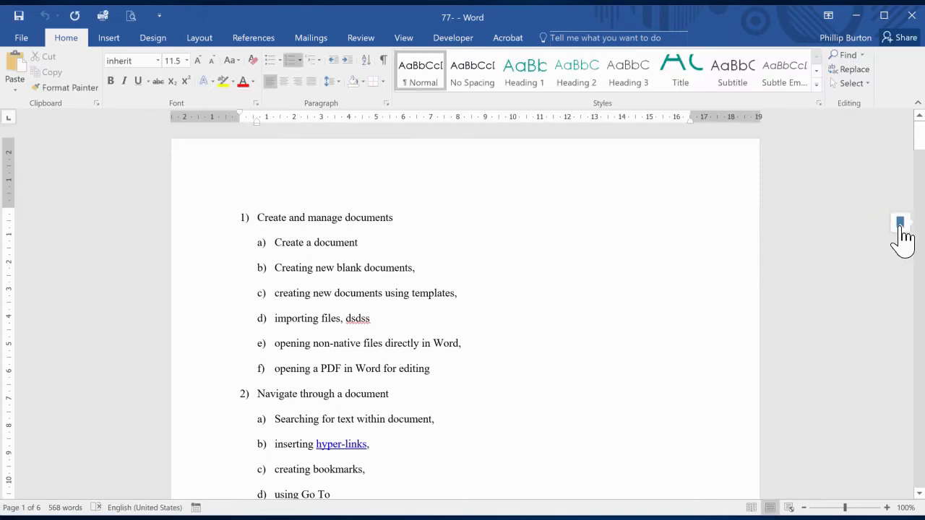
mouse_move(904, 235)
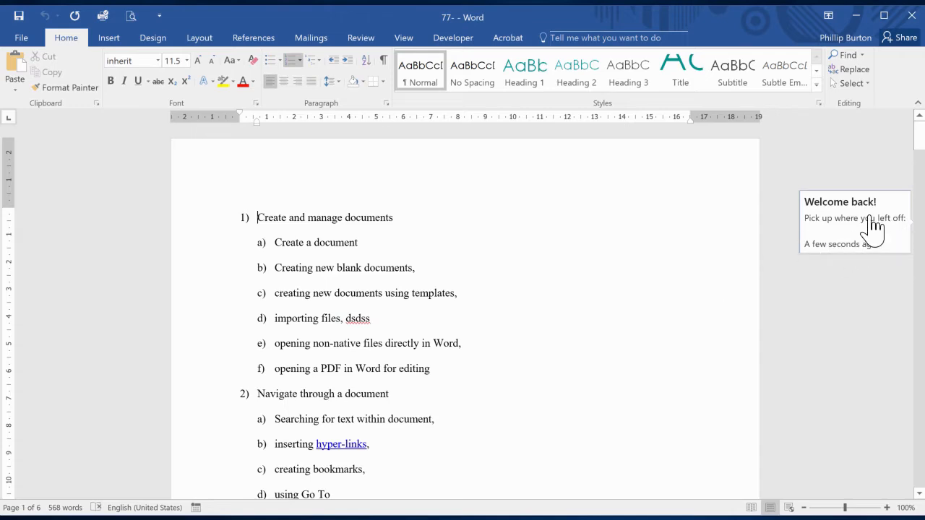
left_click(873, 223)
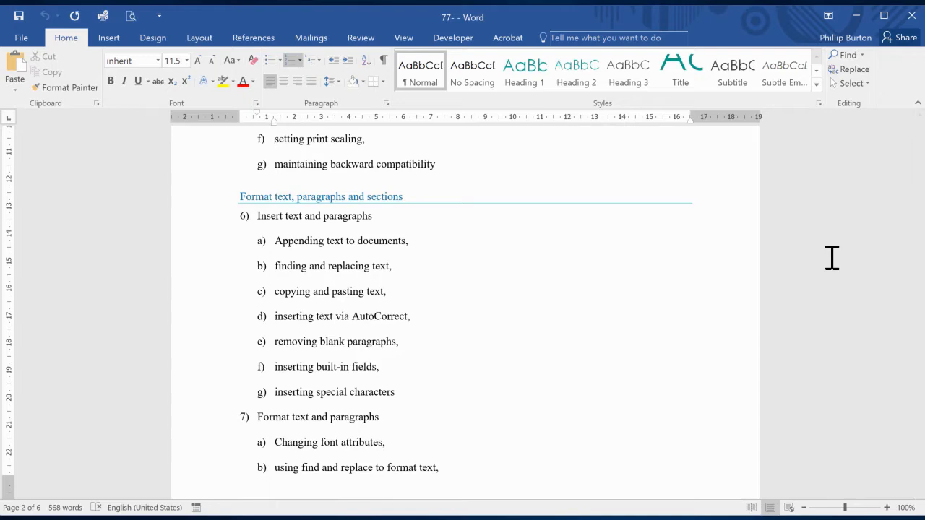
Add the line "This is my new text." below the "positioning images" item at the end of the document.
left_click_drag(923, 238, 923, 447)
key("ctrl+End")
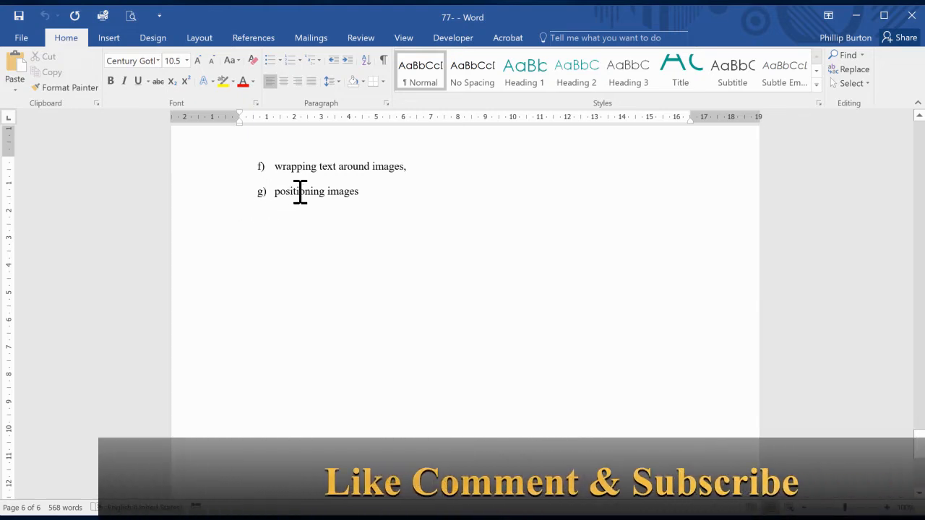
left_click(350, 232)
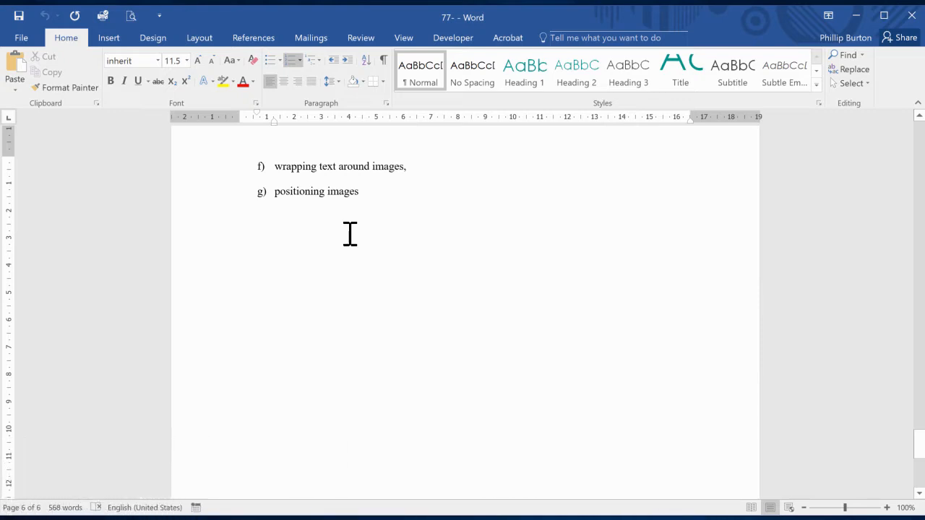
left_click(642, 446)
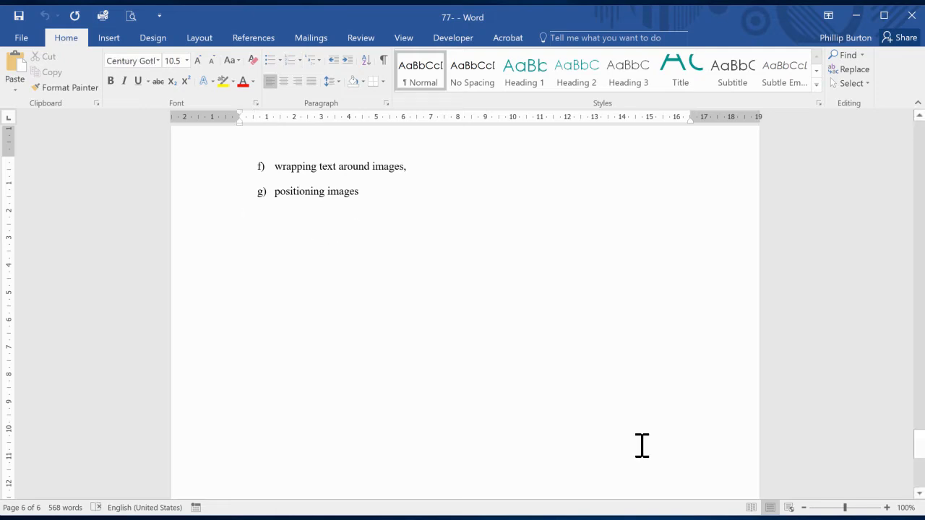
type("This is my new text.")
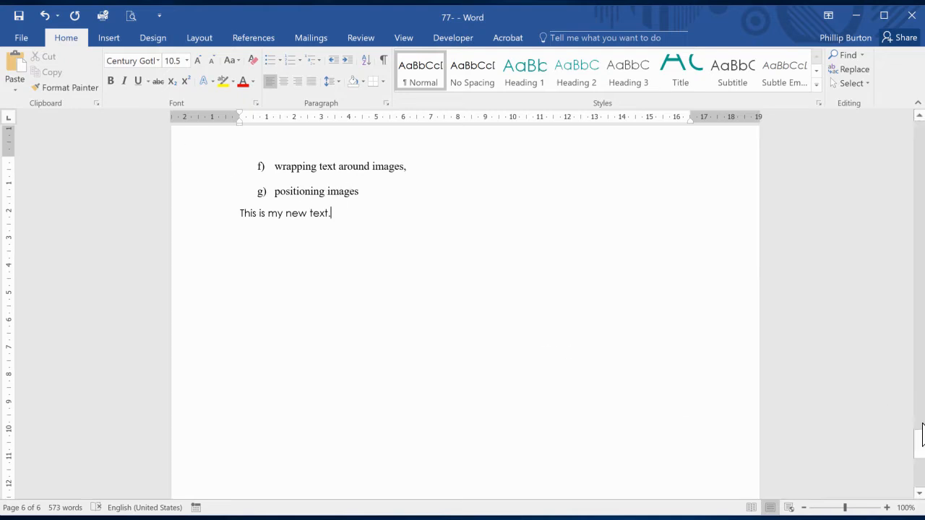
mouse_move(920, 442)
left_mouse_down()
mouse_move(894, 289)
mouse_move(915, 128)
mouse_move(922, 452)
left_mouse_up()
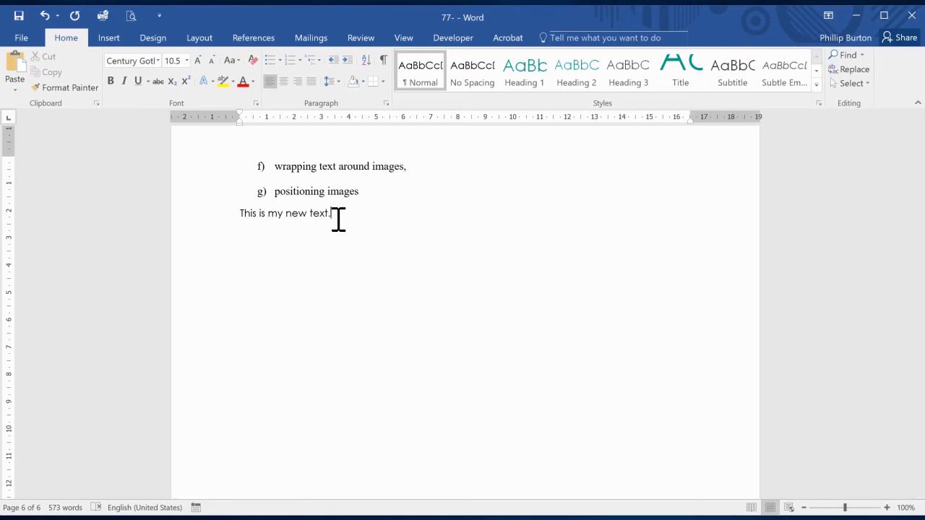
Move the cursor to the end and start of the "inserting citations," line on page 4, and jump to the document's beginning and end.
left_click_drag(919, 444, 920, 350)
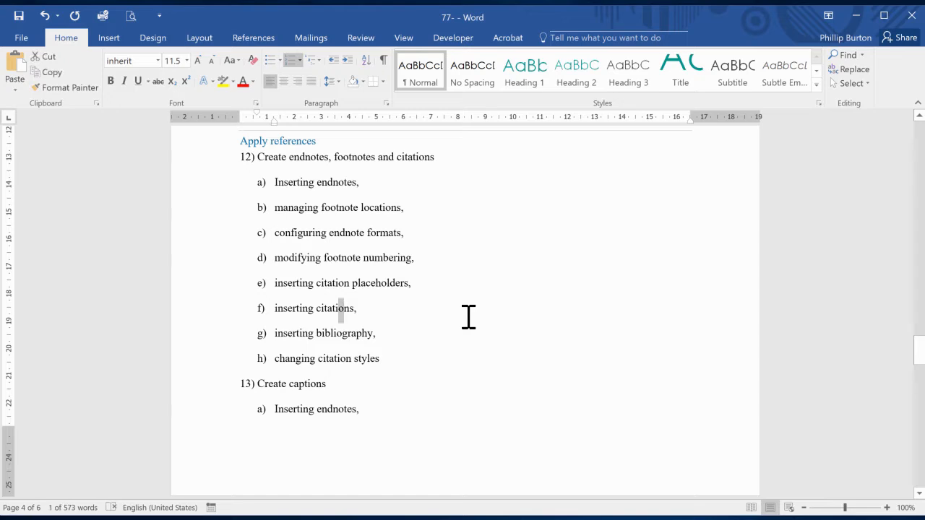
key("End")
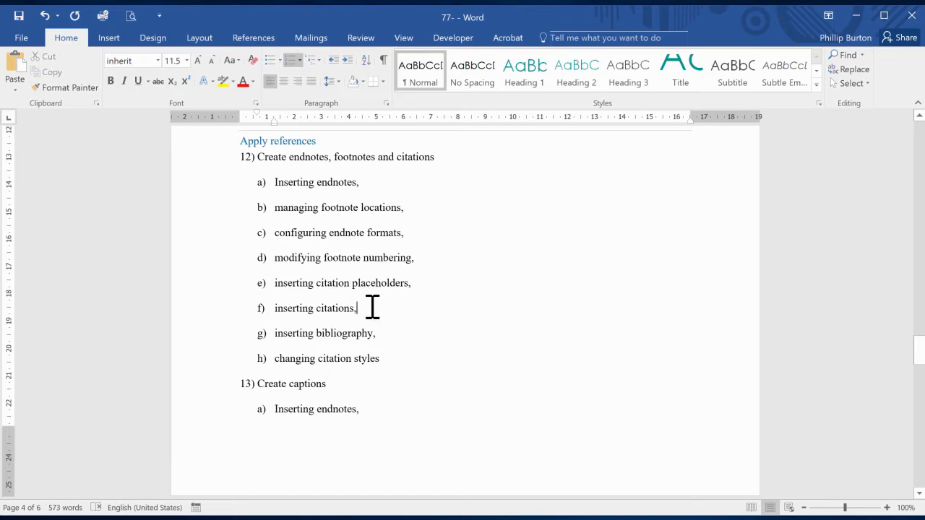
key("Left")
key("Left")
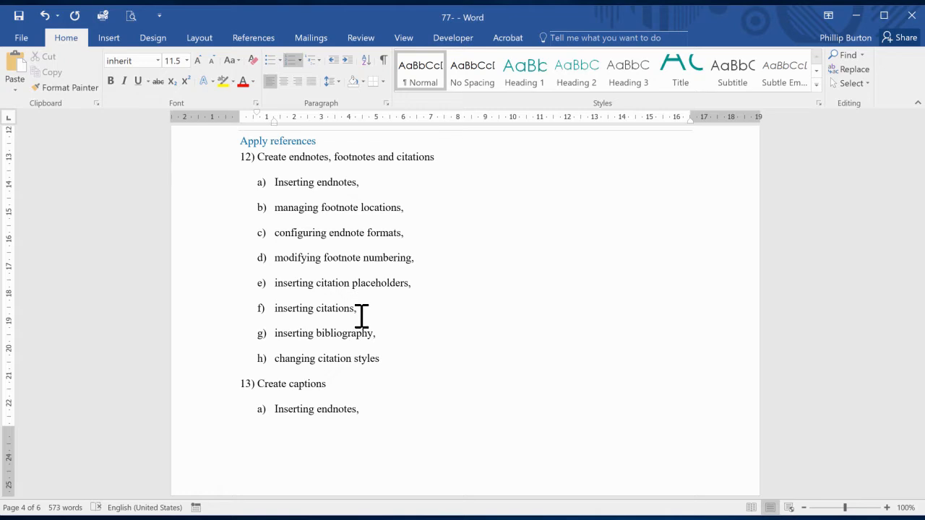
key("Home")
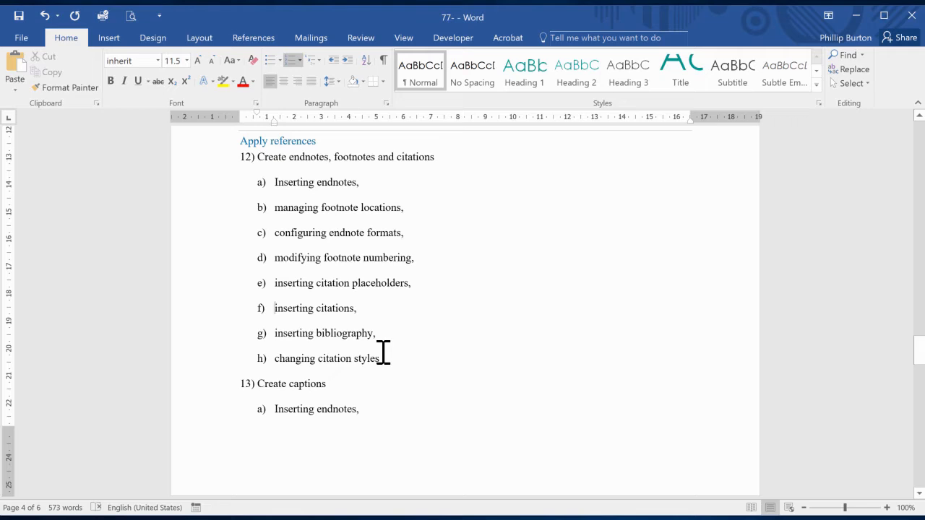
key("End")
key("ctrl+Home")
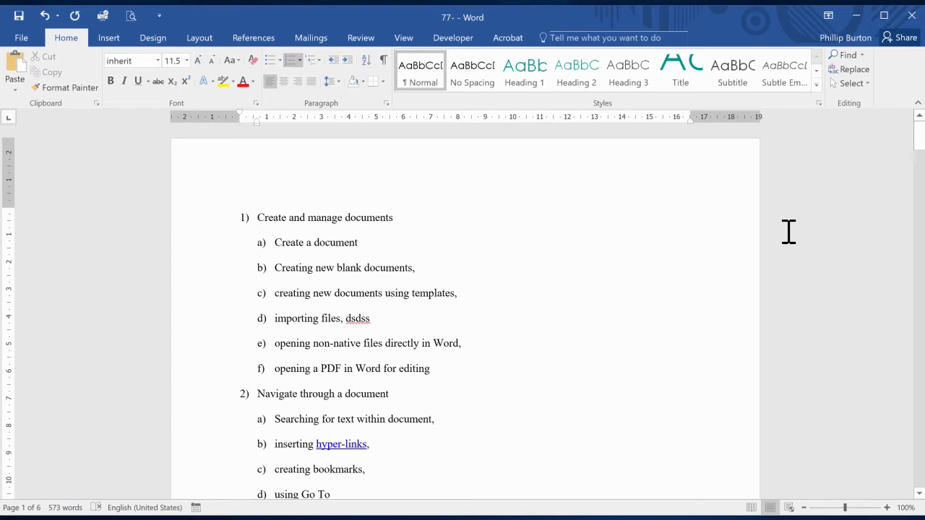
key("ctrl+End")
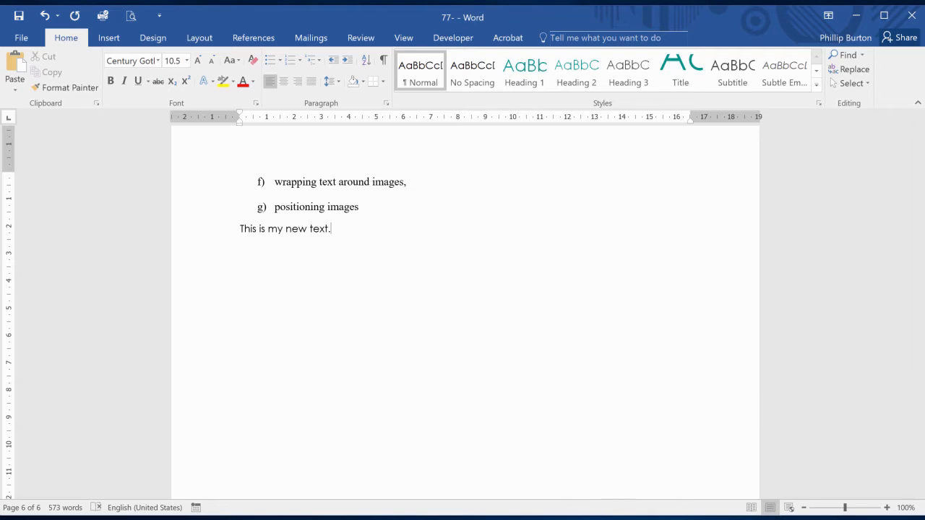
Switch to the browser, examine computerhope.com's Microsoft Word shortcut keys list, briefly revisit the "shortcut keys for word" search results, and return to Word.
left_click(584, 519)
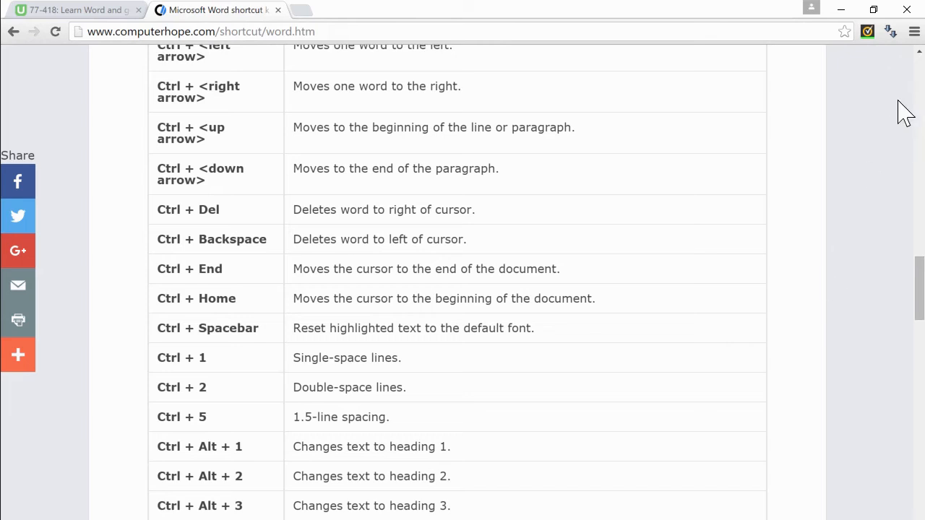
left_click(920, 50)
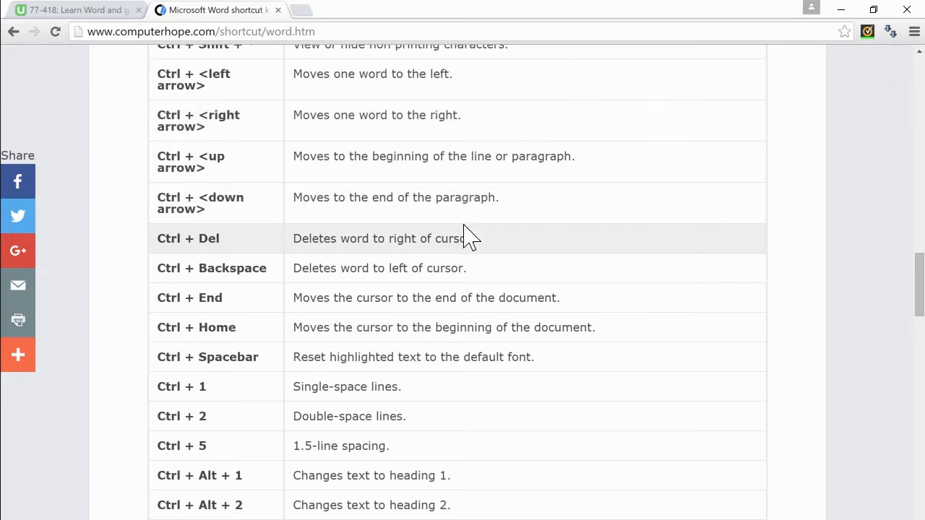
left_click_drag(918, 282, 920, 123)
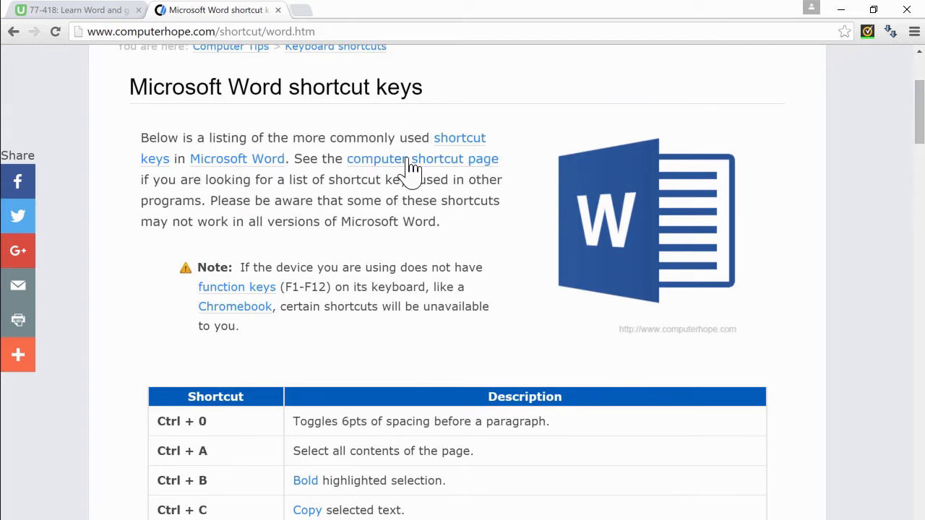
left_click(11, 32)
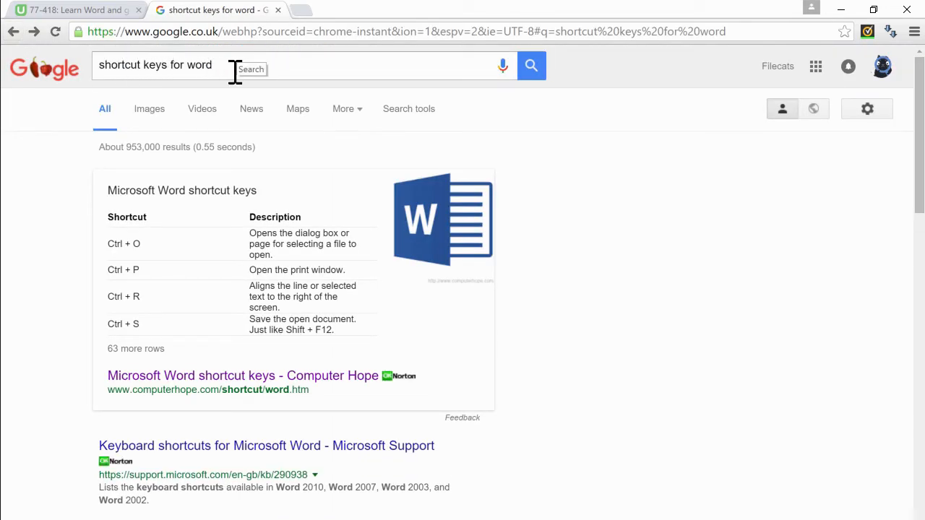
key("alt+Right")
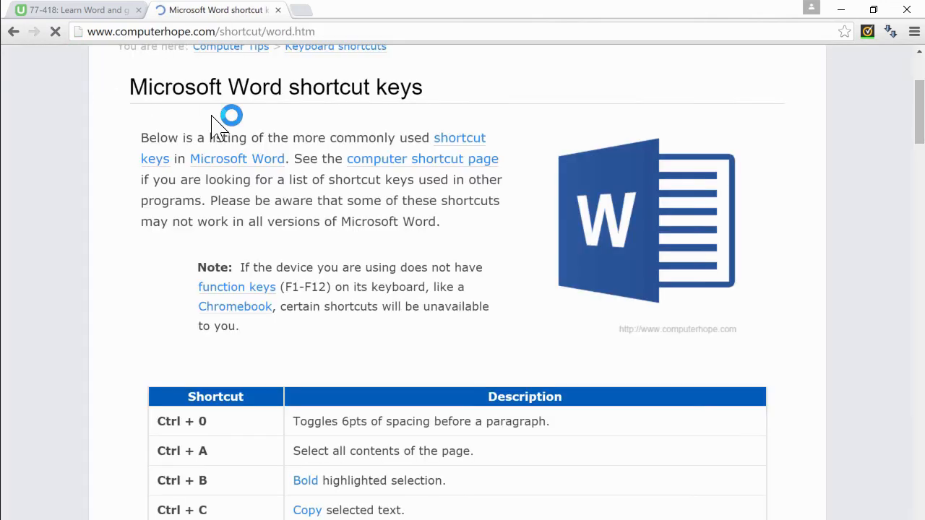
left_click_drag(922, 124, 897, 281)
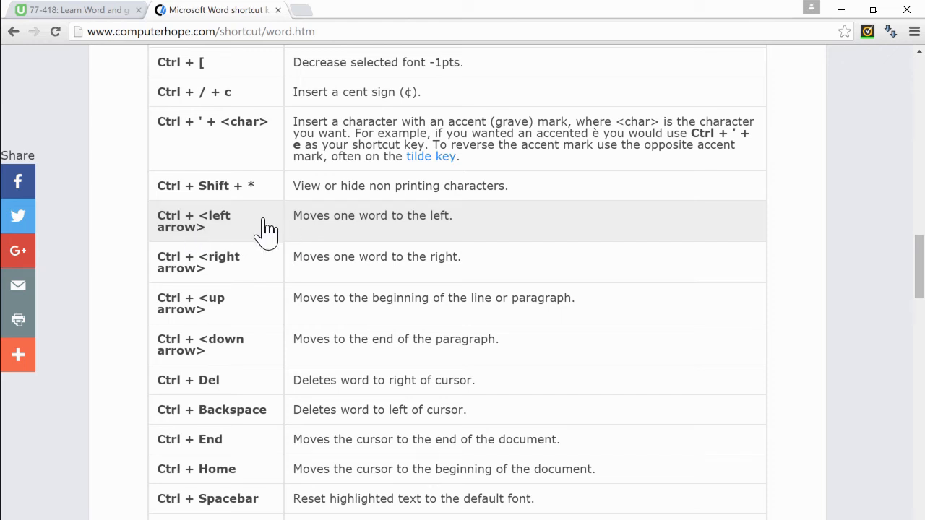
left_click_drag(917, 290, 892, 192)
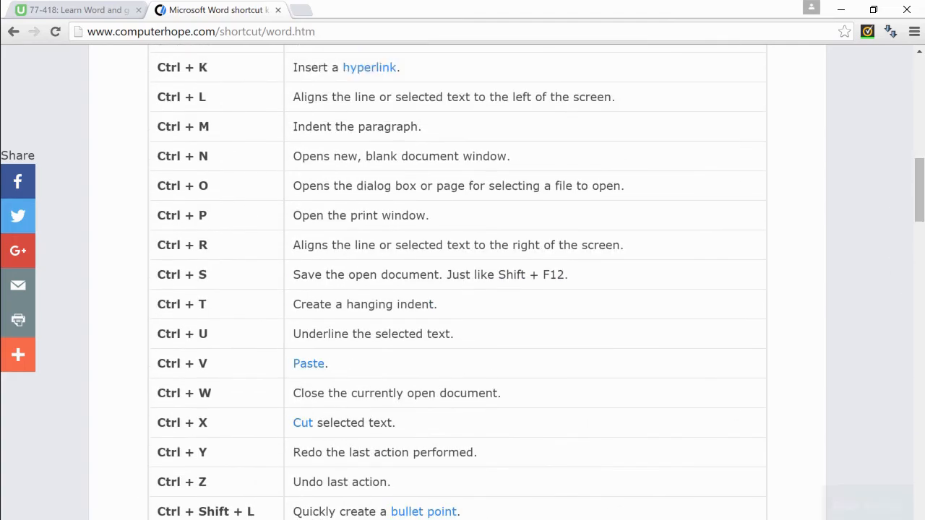
left_click(841, 9)
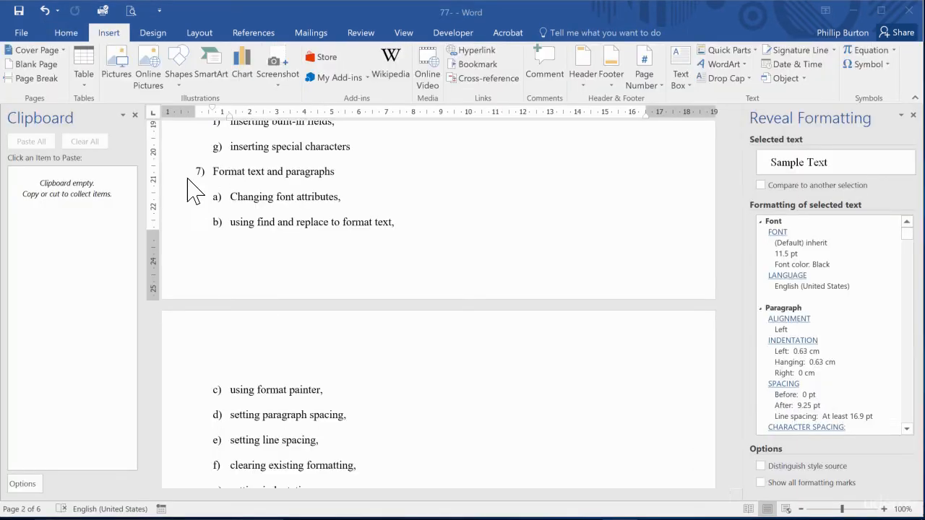
Below the "using find and replace to format text," item, hide the white space between the pages, show it again and hide it once more.
left_click(223, 173)
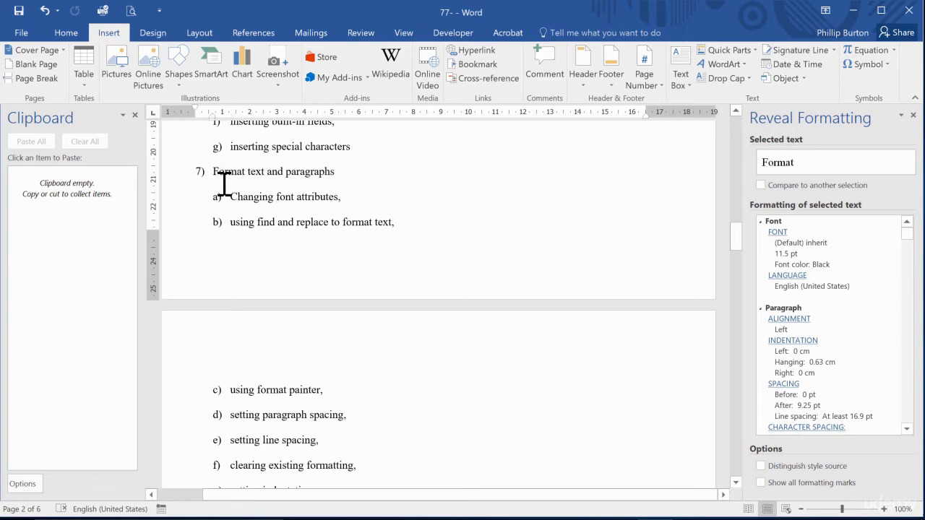
double_click(240, 306)
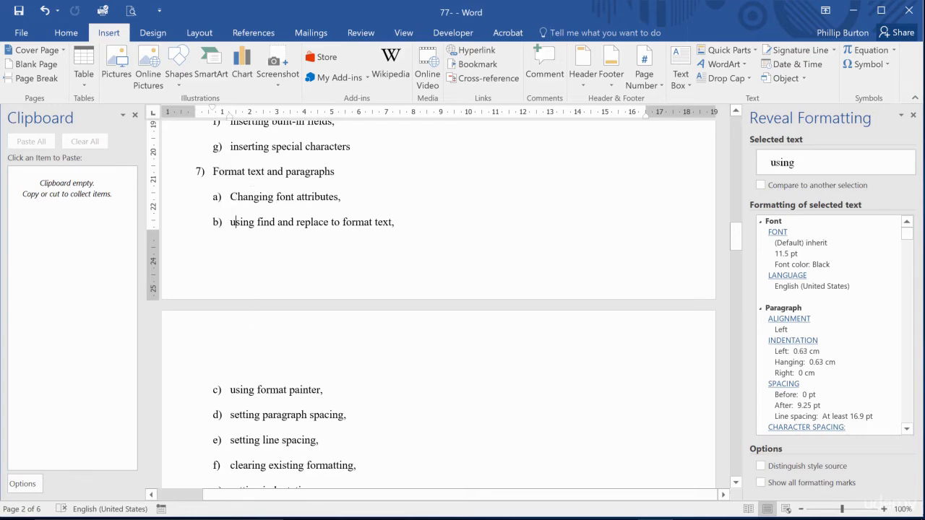
left_click_drag(230, 198, 319, 200)
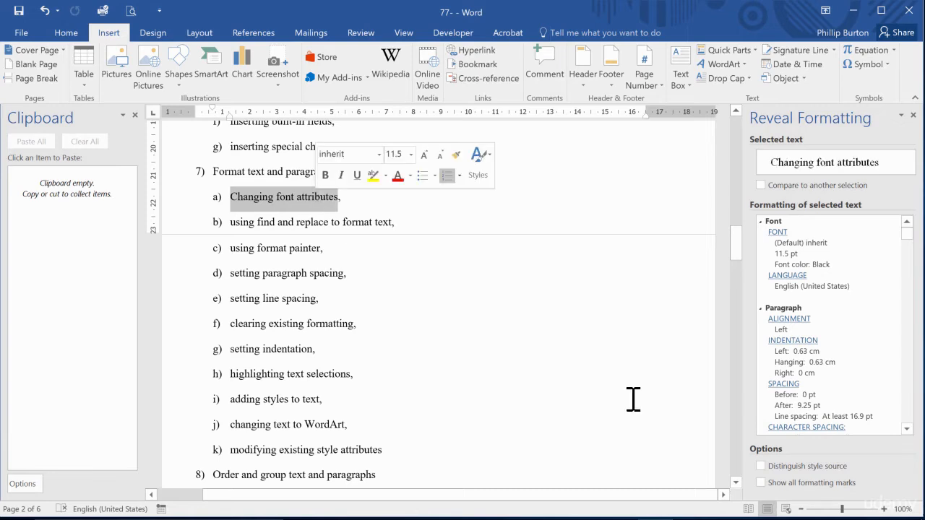
left_click(316, 199)
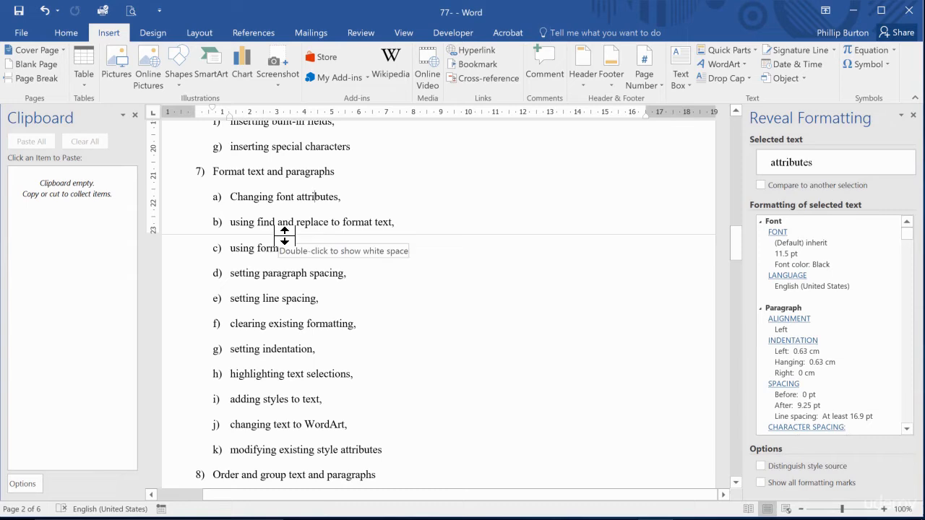
double_click(283, 237)
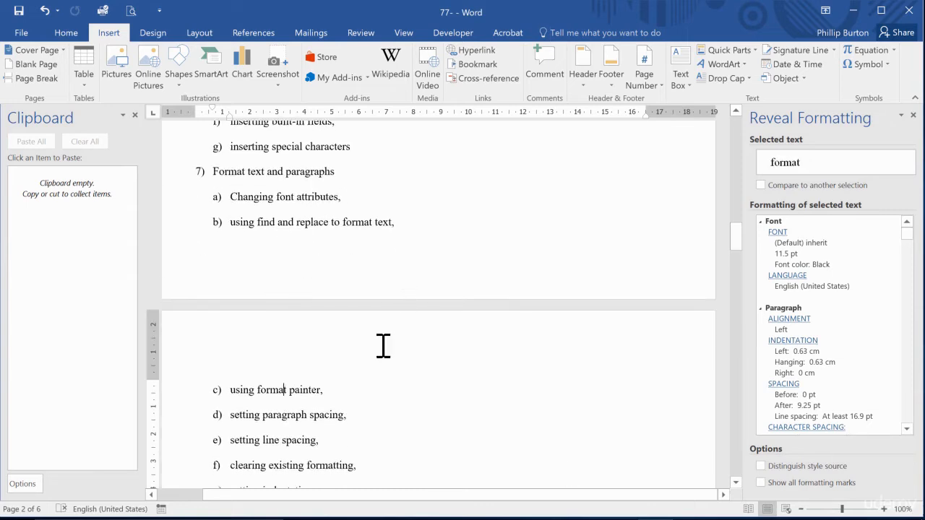
double_click(322, 306)
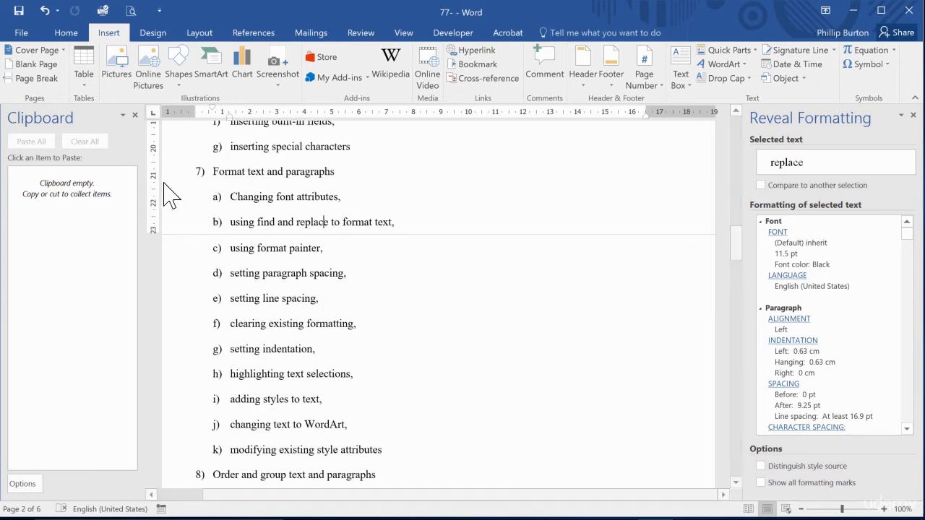
Change the font of "Changing font attributes" under item 7 to Gill Sans Nova.
left_click_drag(272, 198, 339, 199)
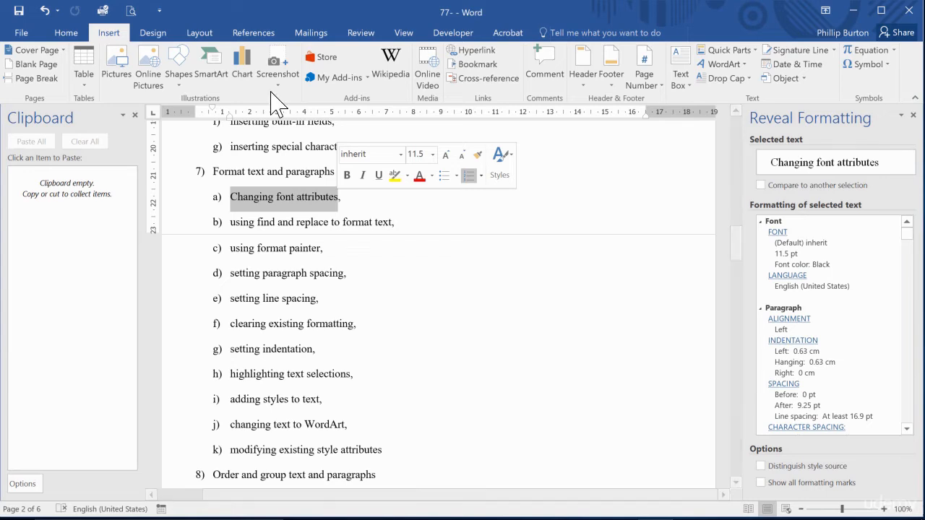
left_click(65, 33)
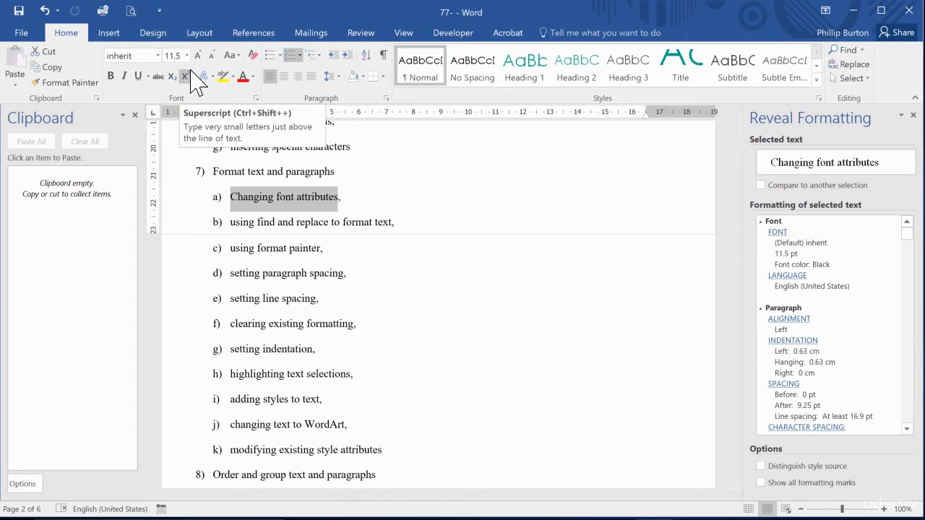
left_click(159, 56)
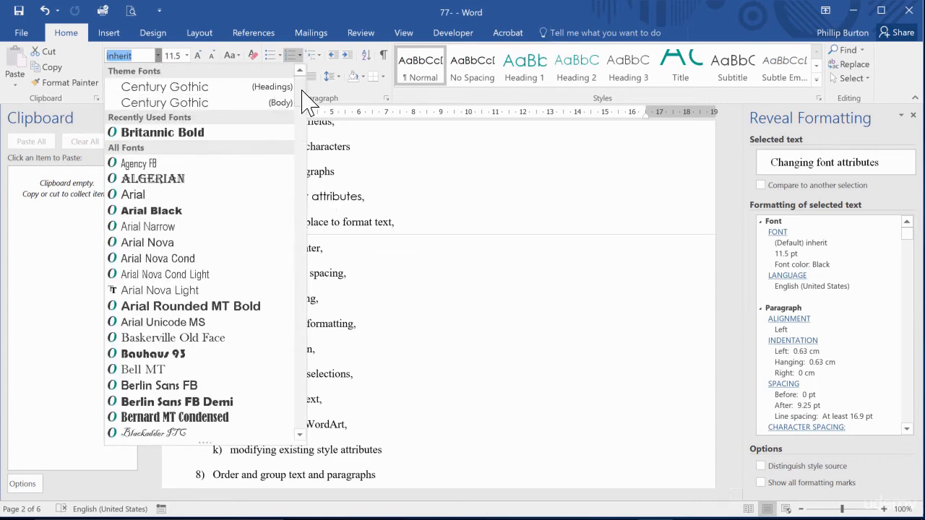
left_click_drag(307, 102, 289, 207)
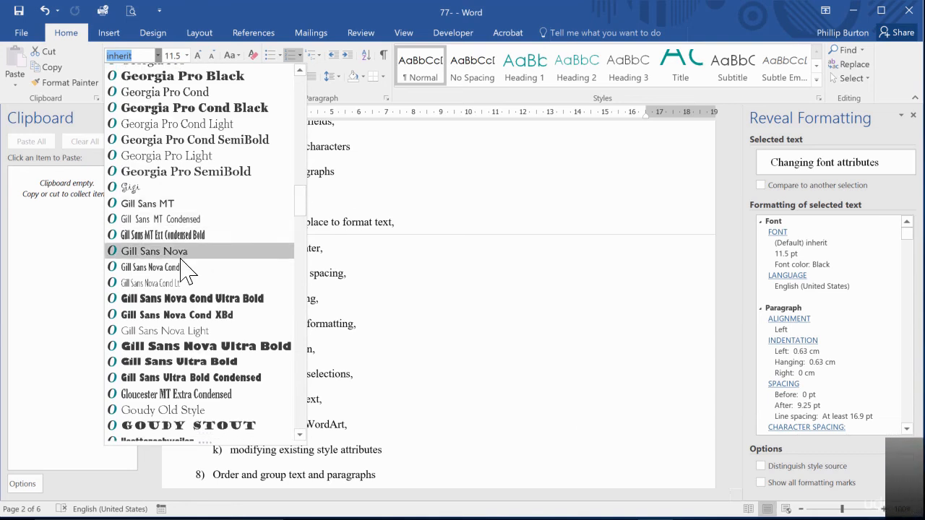
left_click(152, 251)
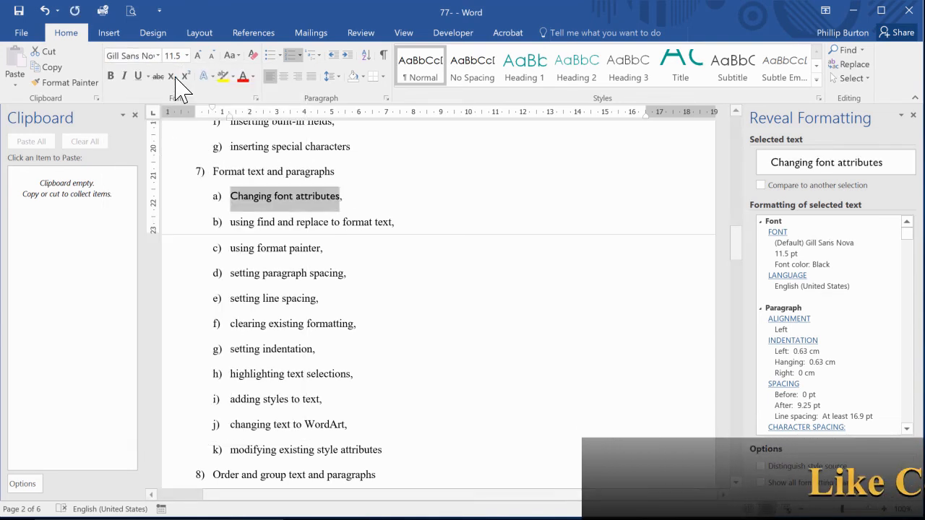
Set the font of the selected "Changing font attributes" text to Freestyle Script.
left_click(157, 56)
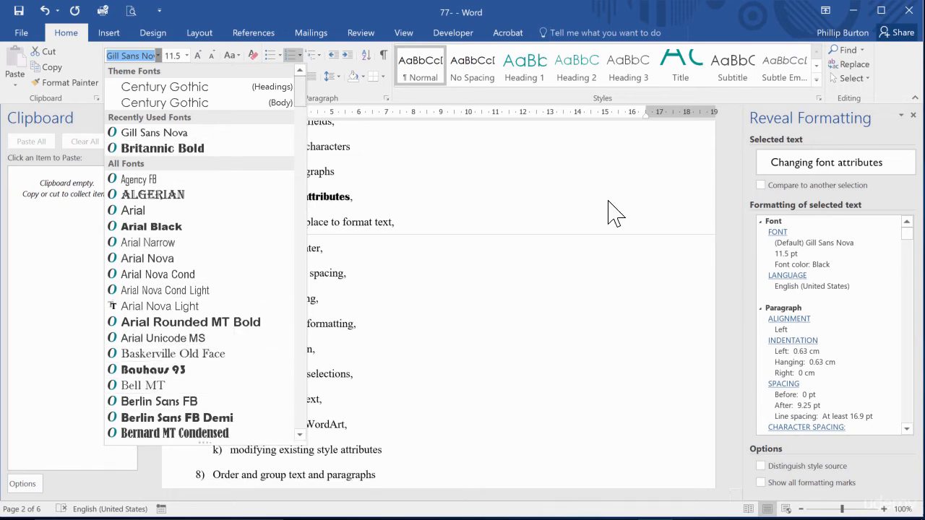
scroll(611, 213, "down", 10)
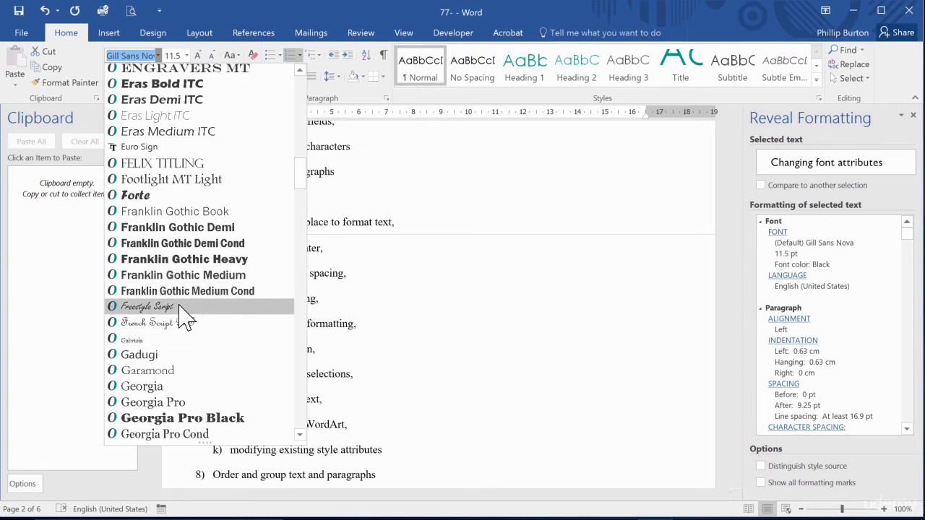
left_click(147, 306)
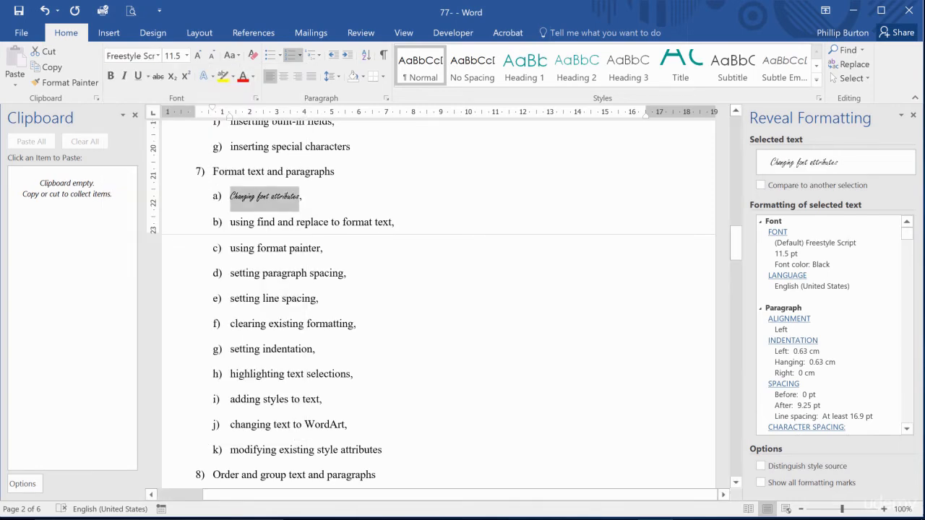
left_click(144, 56)
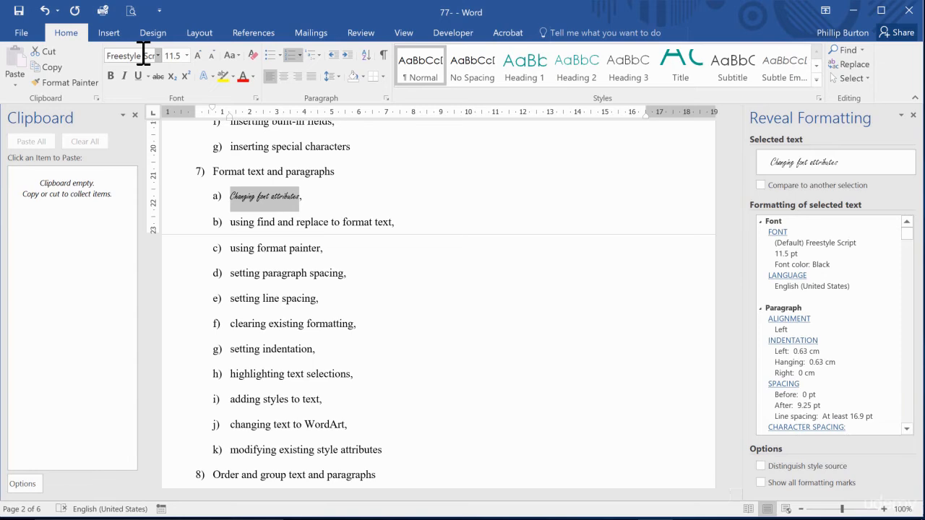
Close the Reveal Formatting pane, place the cursor in the word "Changing", and reopen the pane for it.
left_click(913, 117)
left_click(359, 196)
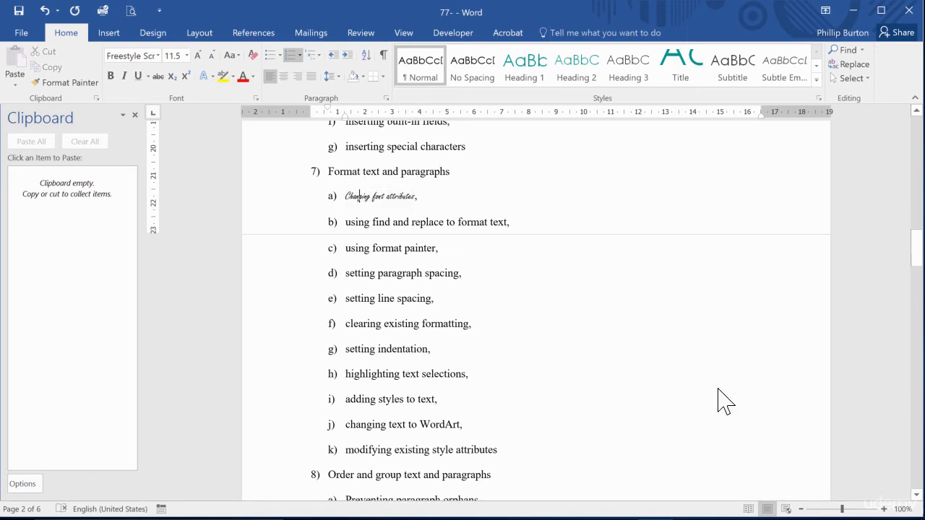
key("shift+F1")
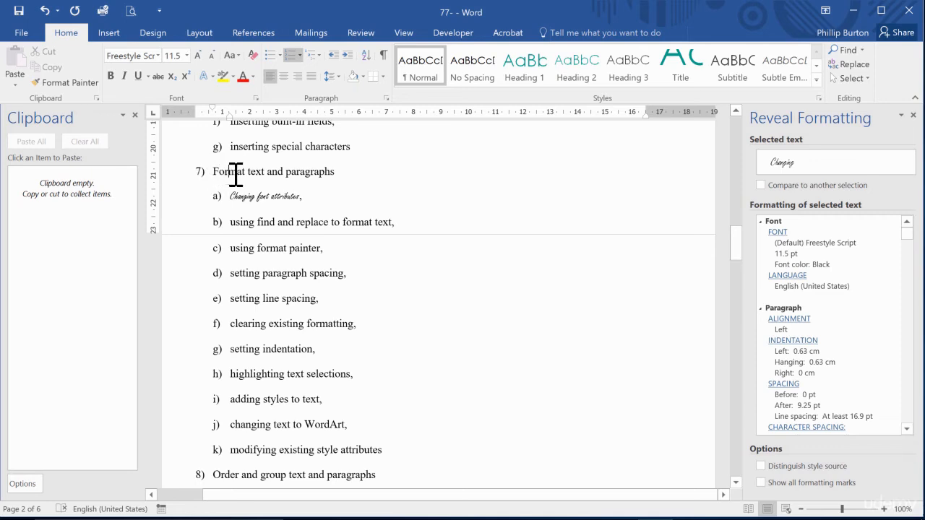
Set only the letter "m" in the item 7 heading word "Format" to Britannic Bold, and place the cursor back in "Changing".
left_click_drag(235, 175, 228, 175)
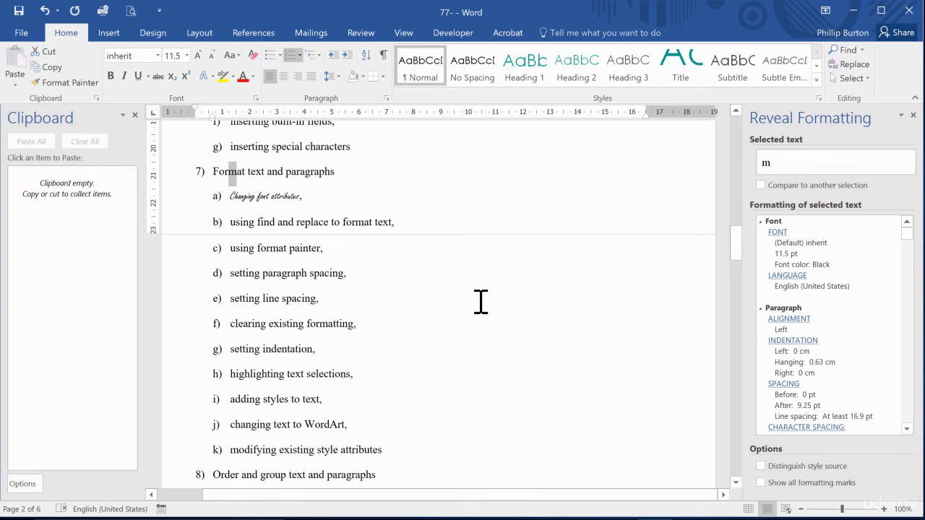
left_click(119, 55)
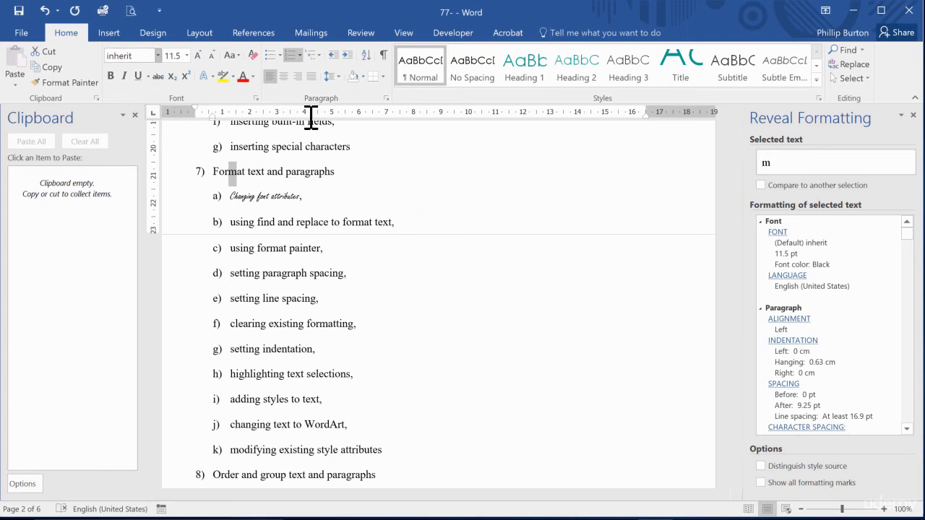
left_click(158, 56)
left_click(161, 168)
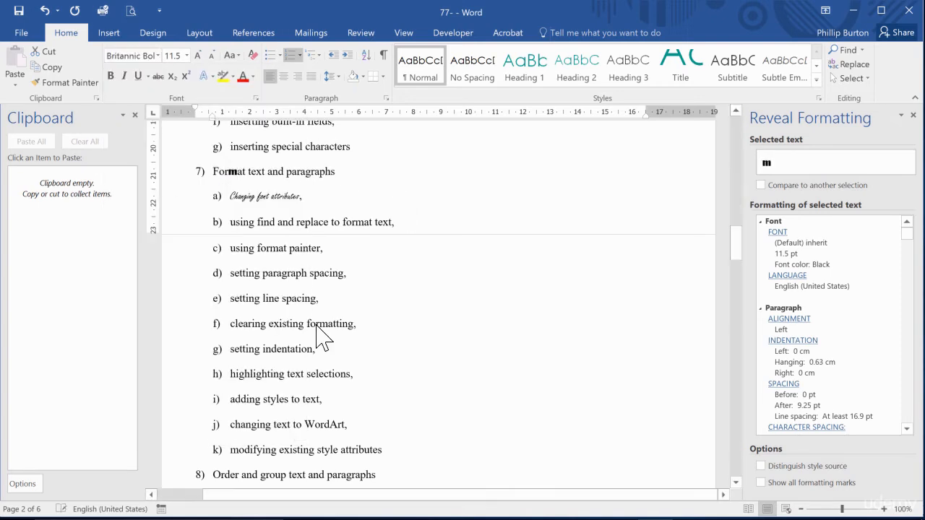
left_click(235, 197)
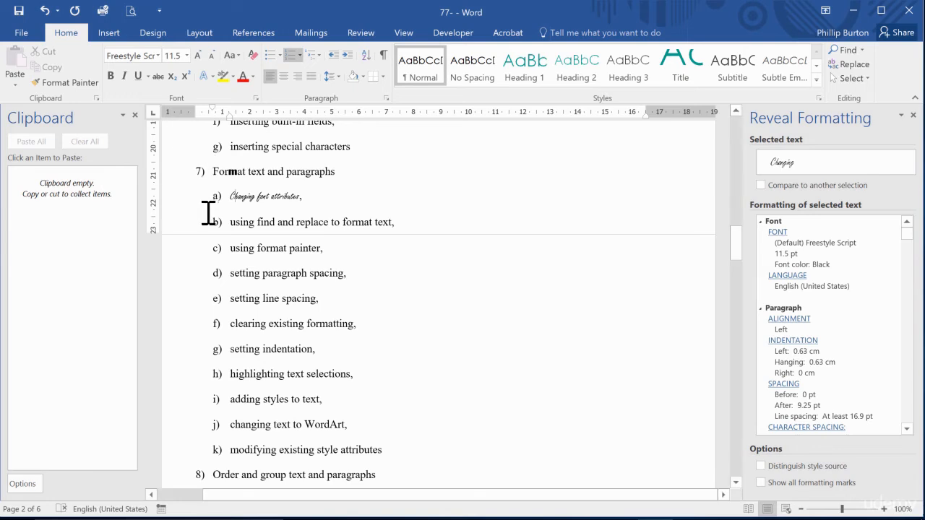
Select the whole item 7a line "Changing font attributes," and set its font size to 48.
left_click_drag(237, 196, 301, 196)
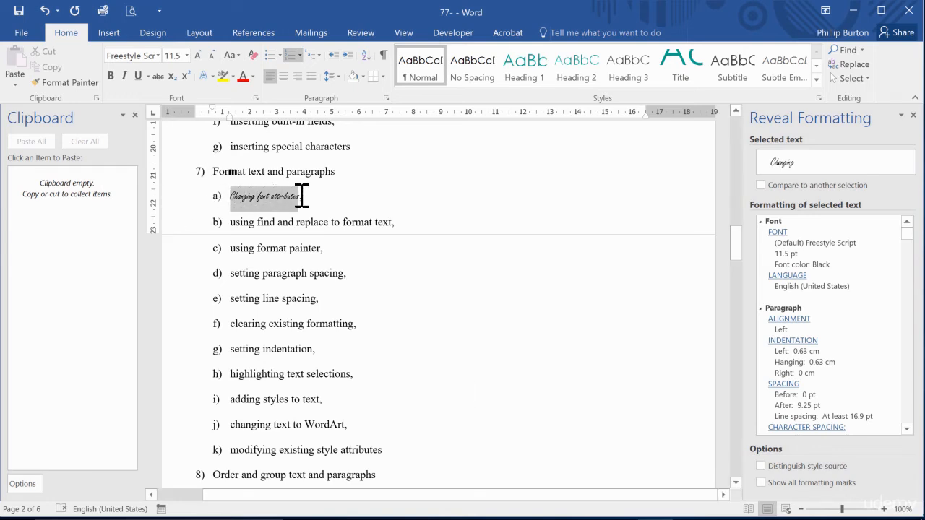
left_click(299, 197)
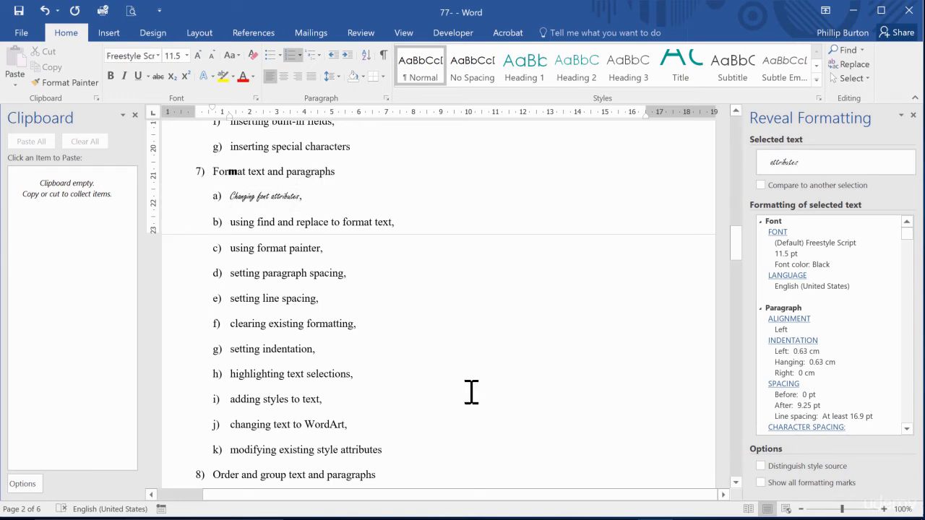
double_click(237, 197)
triple_click(237, 197)
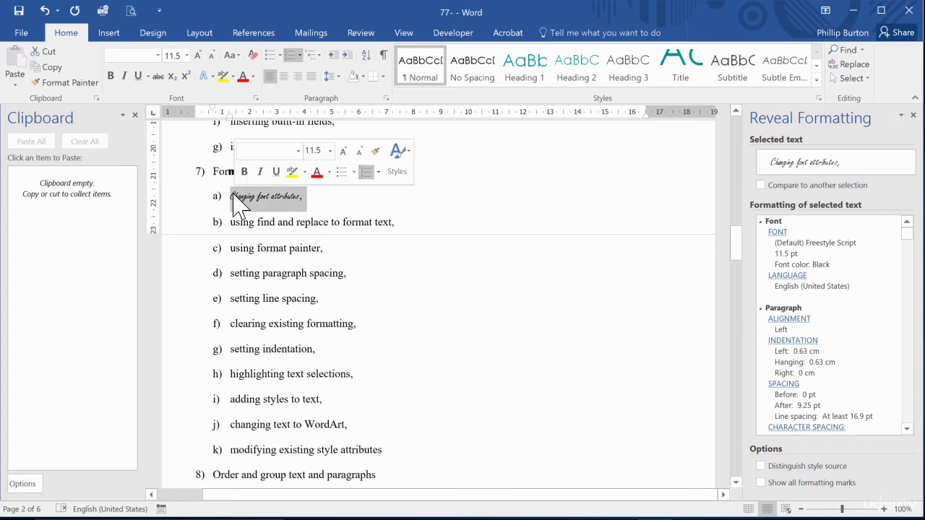
left_click(187, 55)
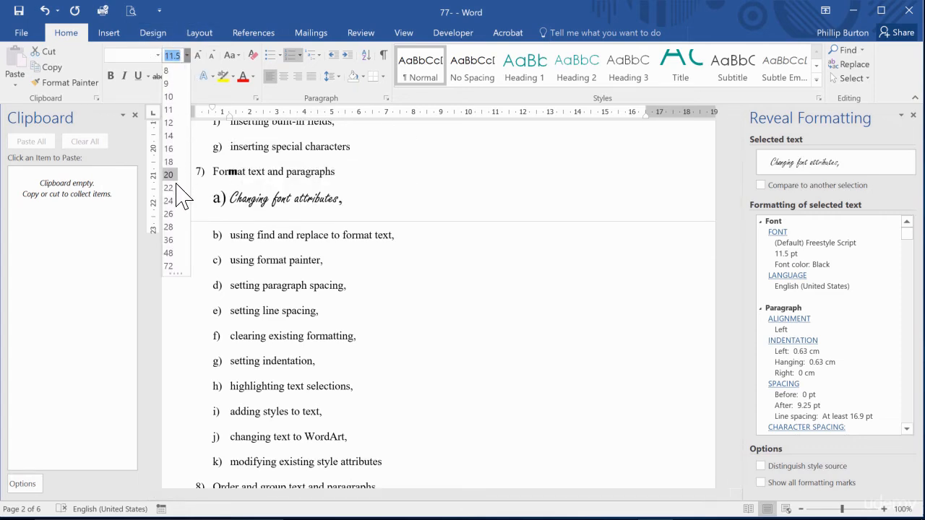
left_click(175, 253)
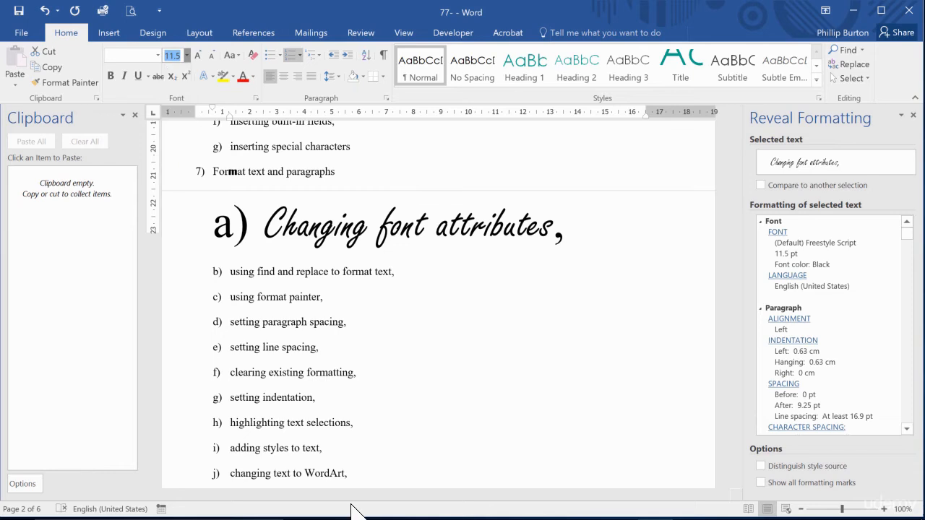
Set the font size of the selected item 7a line to 40, followed by 7.
left_click(187, 55)
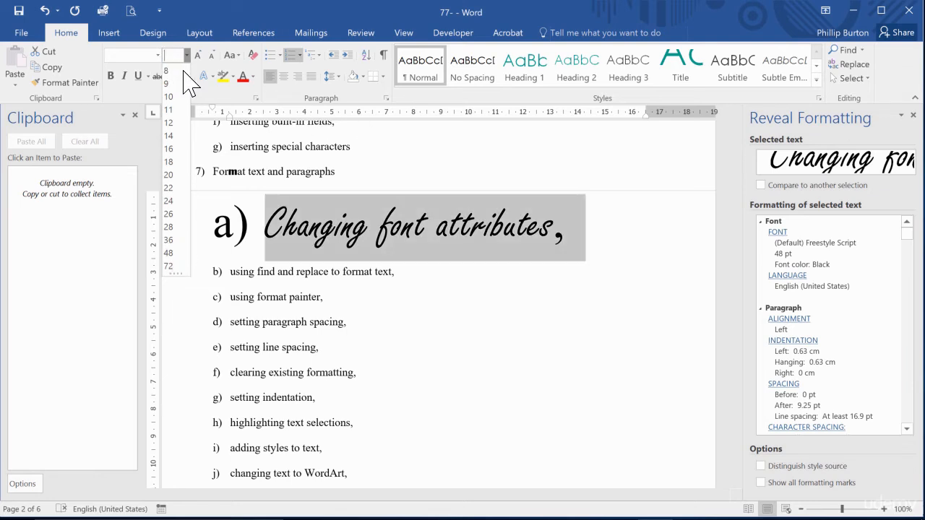
key("Return")
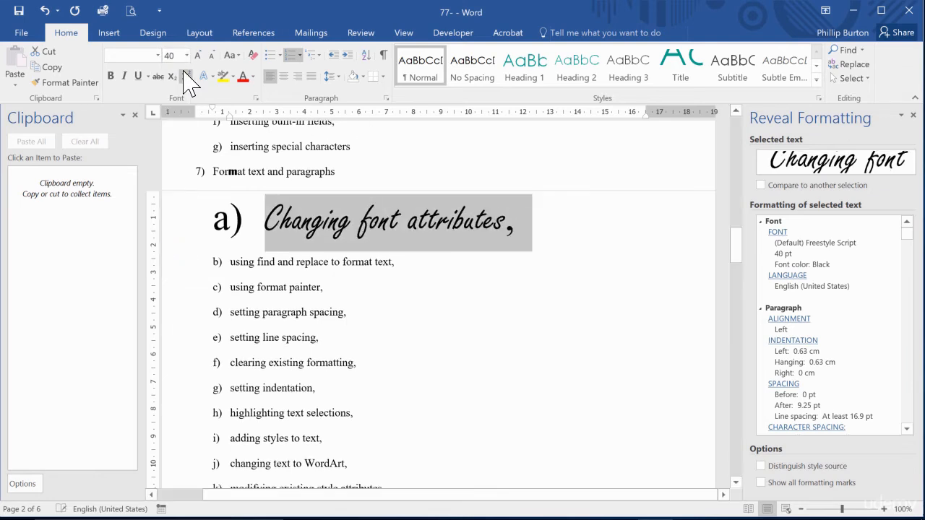
left_click(187, 55)
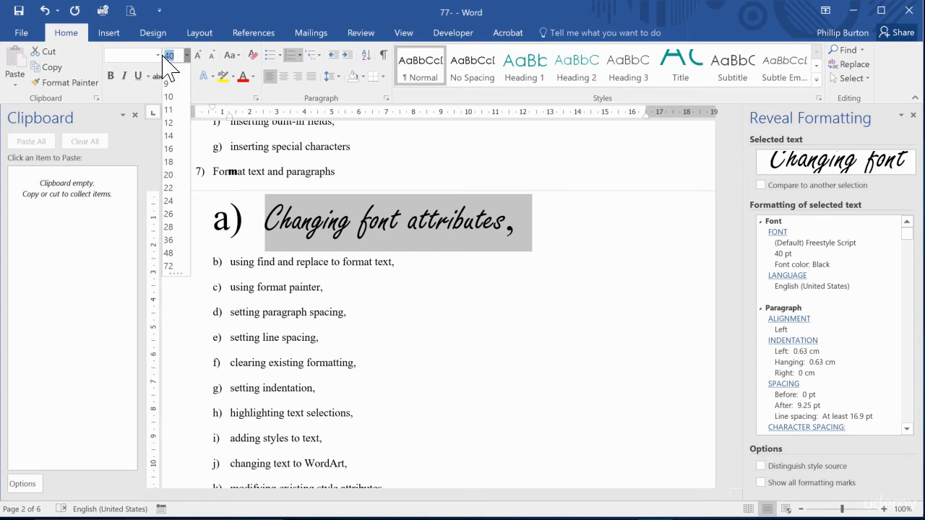
type("7")
key("Return")
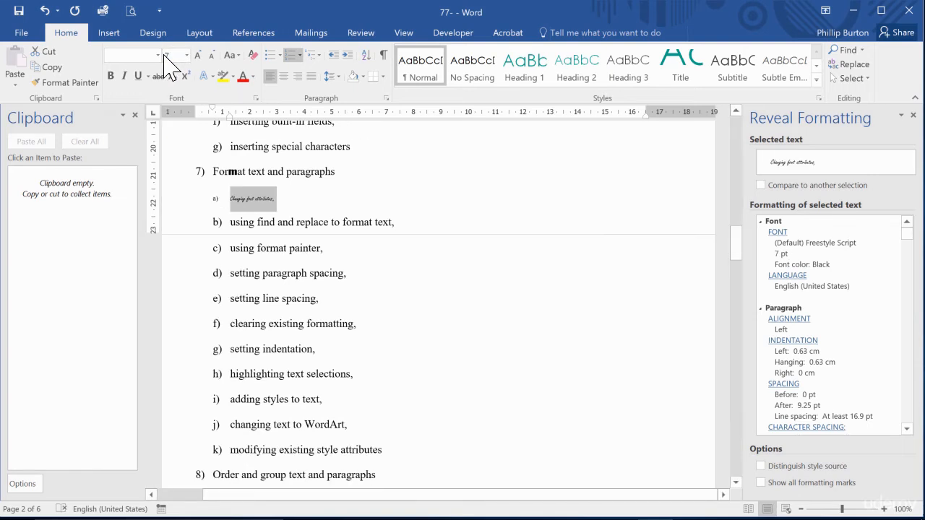
Reduce the font size of the selected item 7a line to 4.
left_click(172, 56)
type("4")
key("Return")
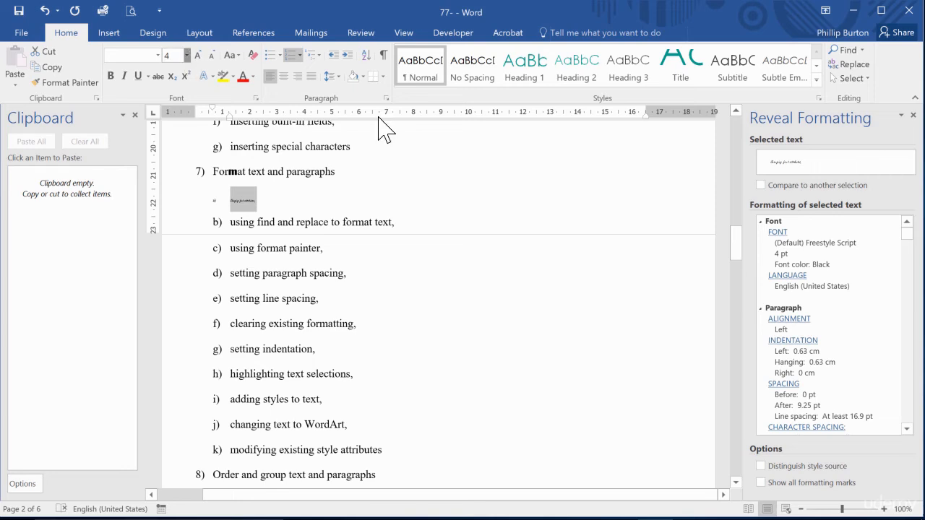
Set the font size of item 7a to 12 and increase it in four increments to 20.
left_click(187, 55)
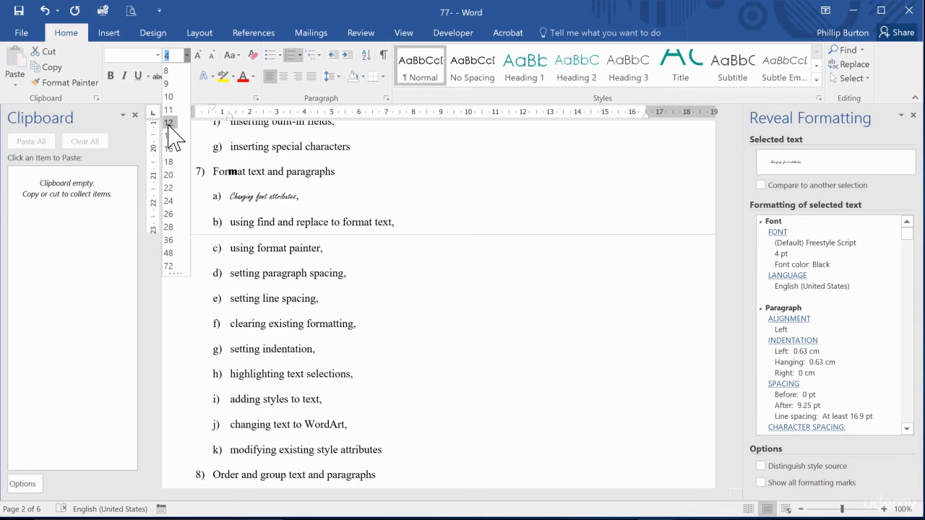
left_click(175, 122)
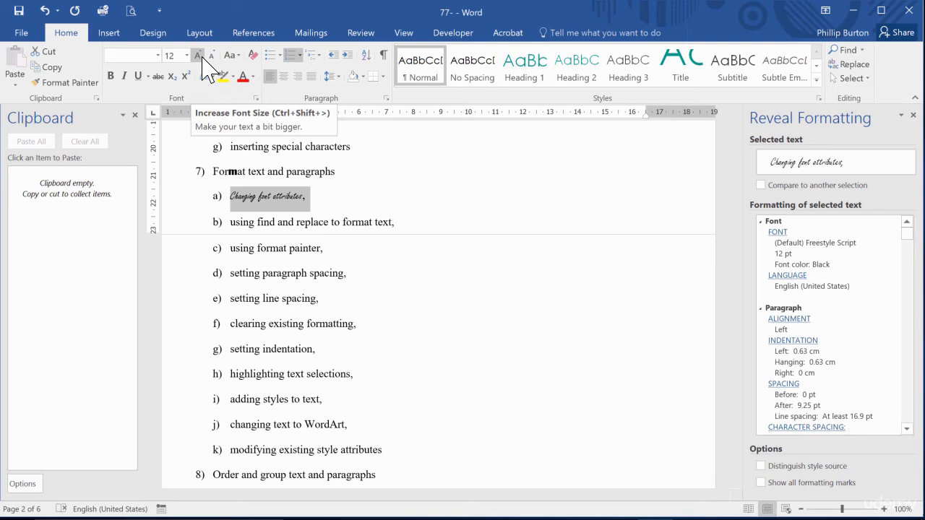
key("ctrl+shift+period")
key("ctrl+shift+period")
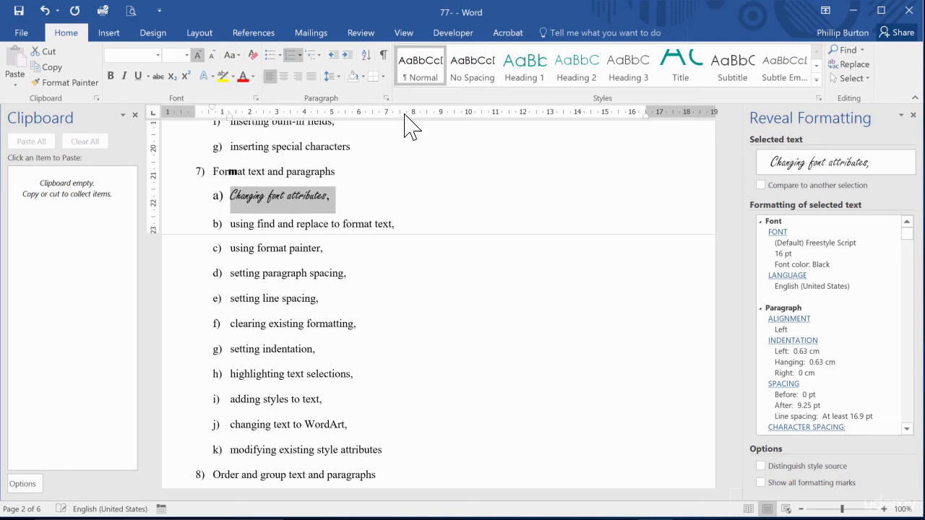
key("ctrl+shift+period")
key("ctrl+shift+period")
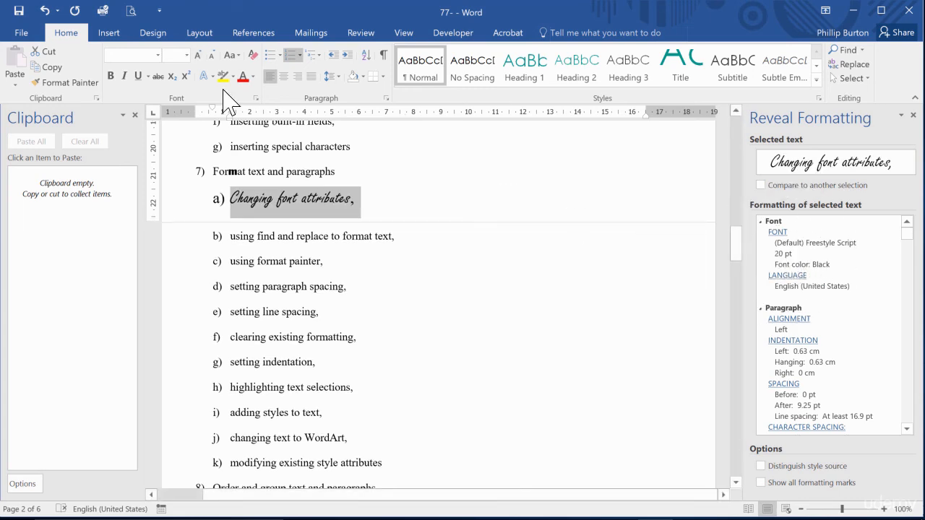
Select the words "Changing font attributes" and adjust the selection character by character around the comma and line end to compare the formatting.
left_click(186, 55)
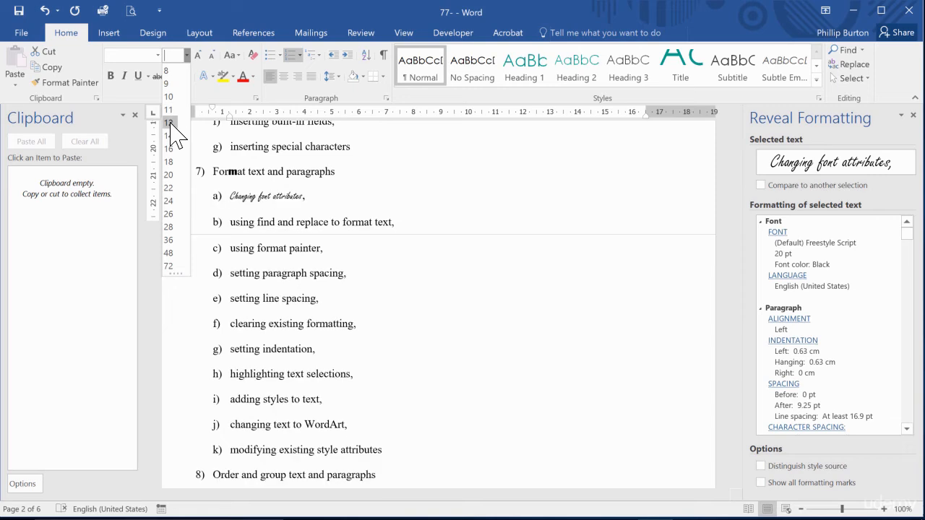
left_click(338, 204)
left_click(354, 198)
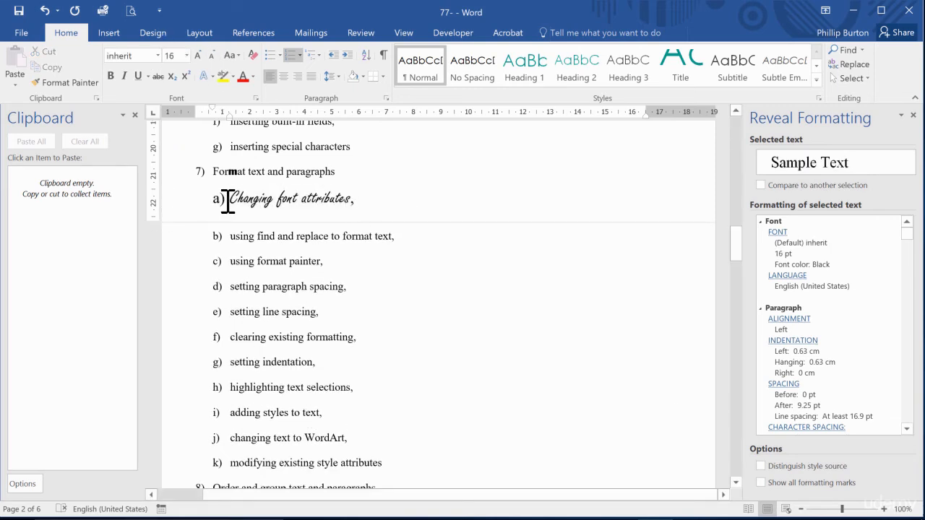
left_click_drag(231, 202, 350, 202)
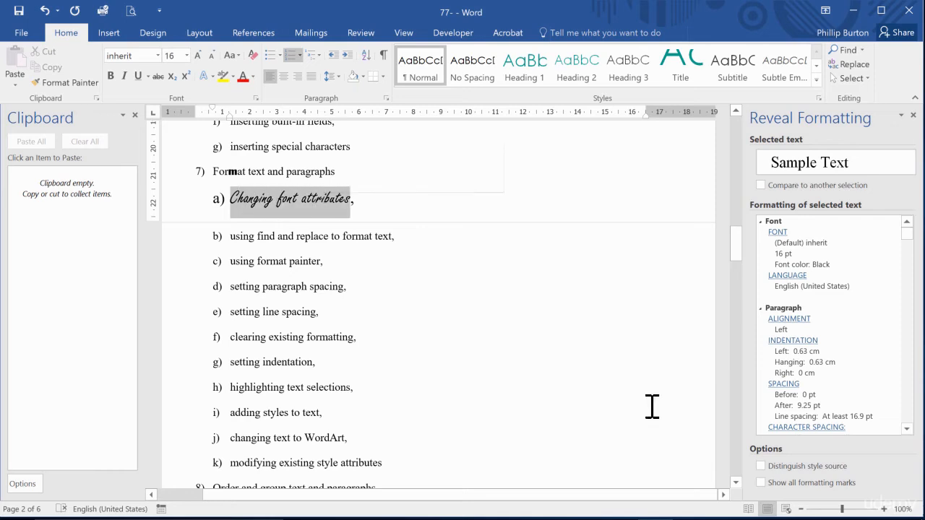
key("shift+Right")
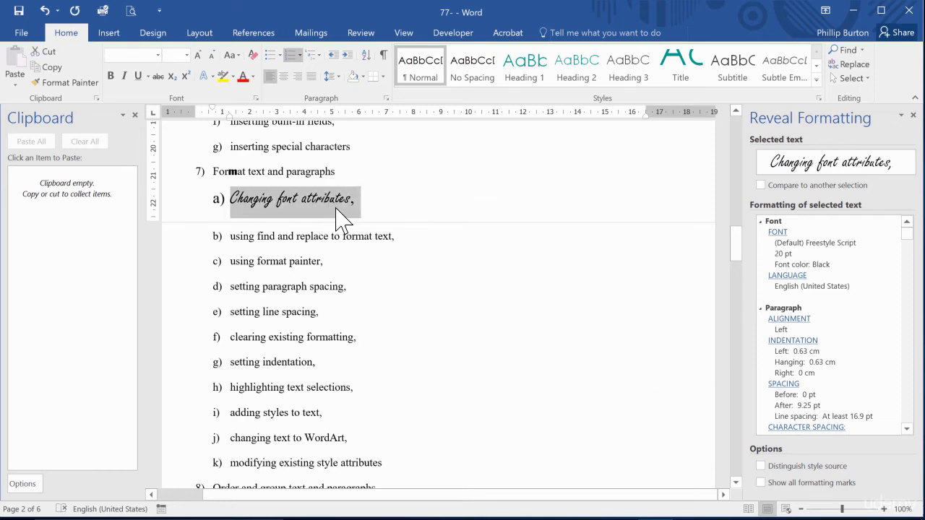
key("shift+Left")
key("shift+Right")
key("shift+Right")
Compare the formatting of the whole item 7a line with that of its words without the comma by selecting each in turn.
double_click(304, 205)
triple_click(311, 204)
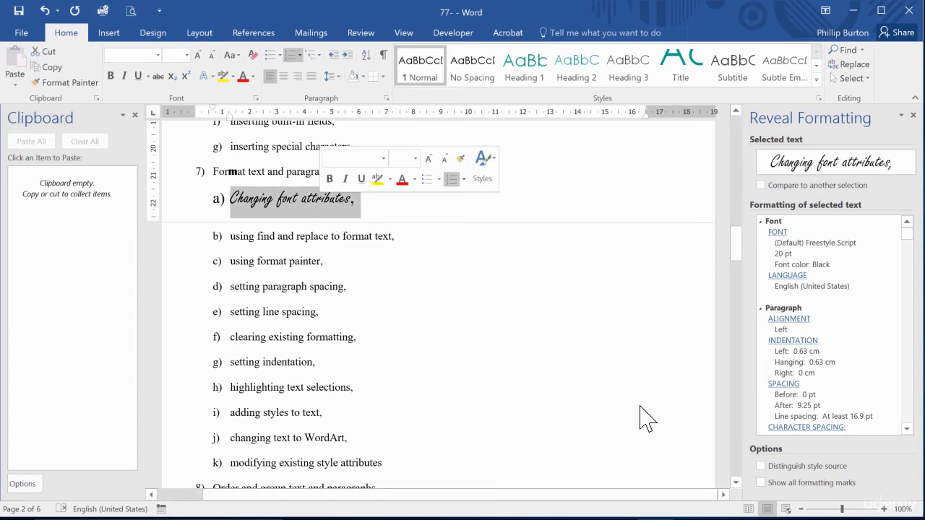
left_click(333, 203)
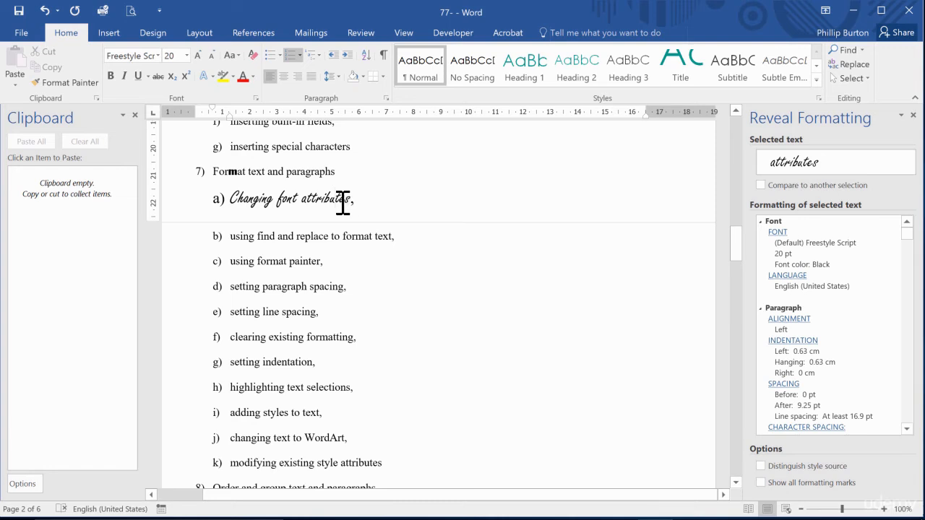
left_click_drag(343, 204, 250, 203)
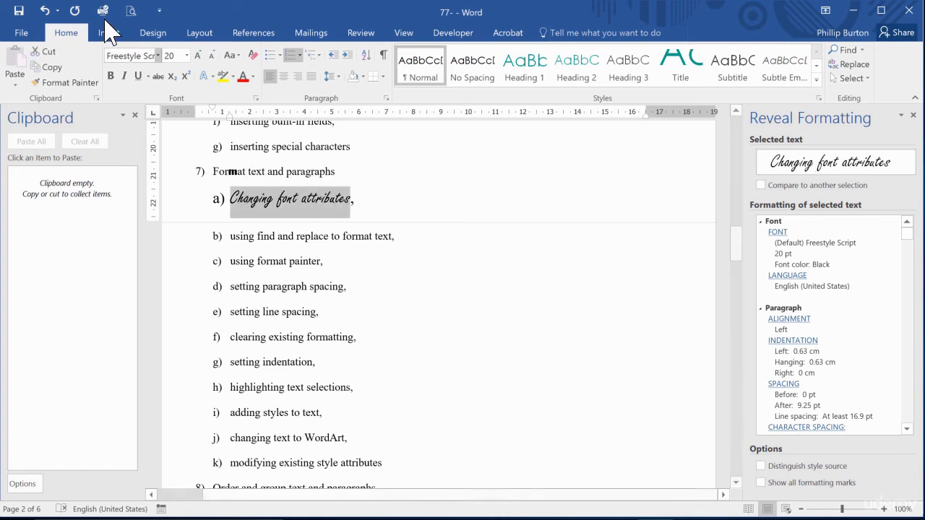
left_click(246, 202)
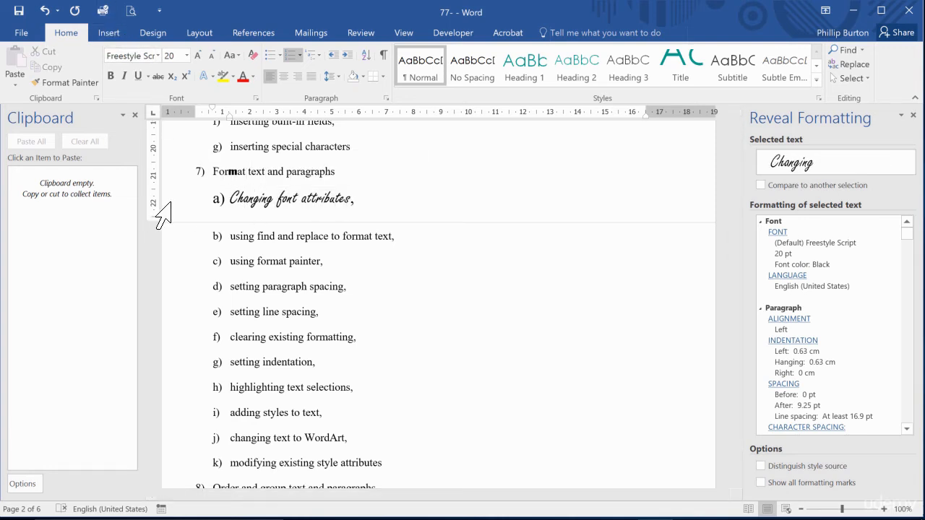
left_click(175, 201)
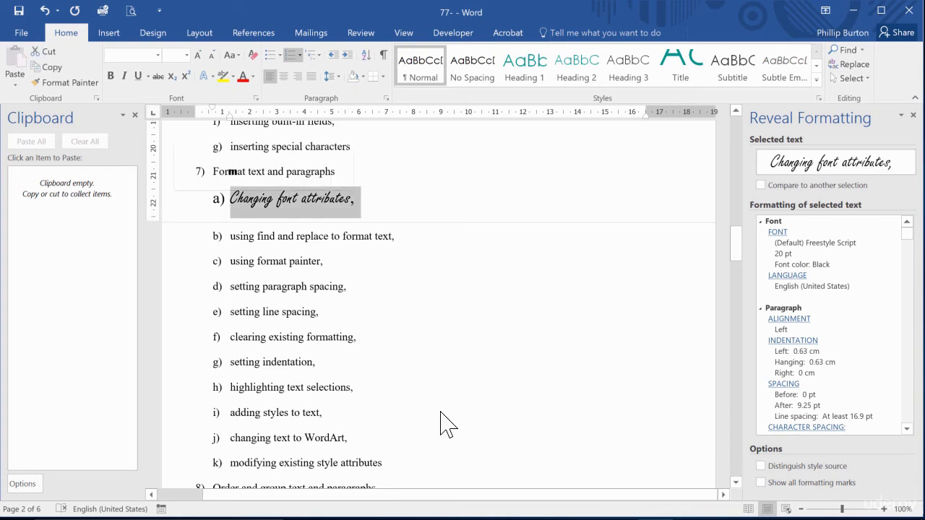
Select only the letters "angin" in "Changing" to check their font and size, and place the cursor back in the word.
left_click(220, 204)
left_click(468, 410)
left_click_drag(244, 202, 269, 202)
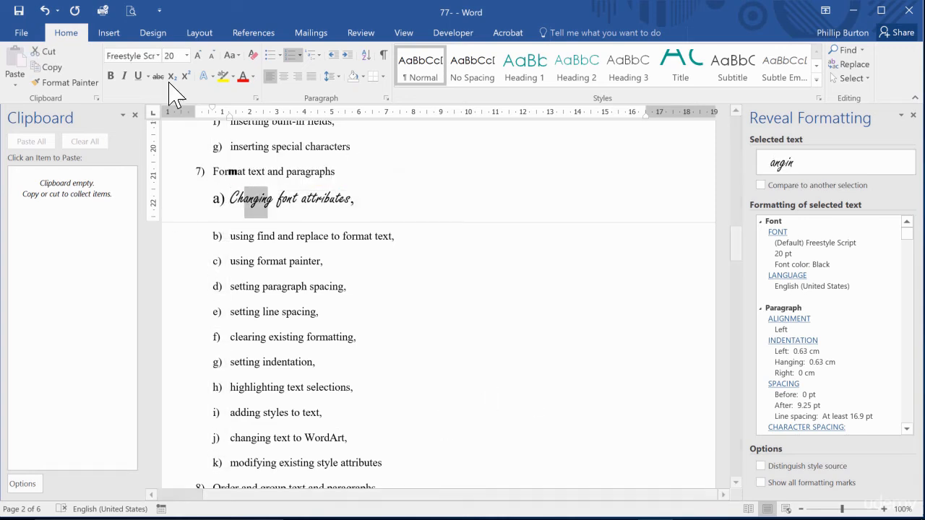
double_click(261, 203)
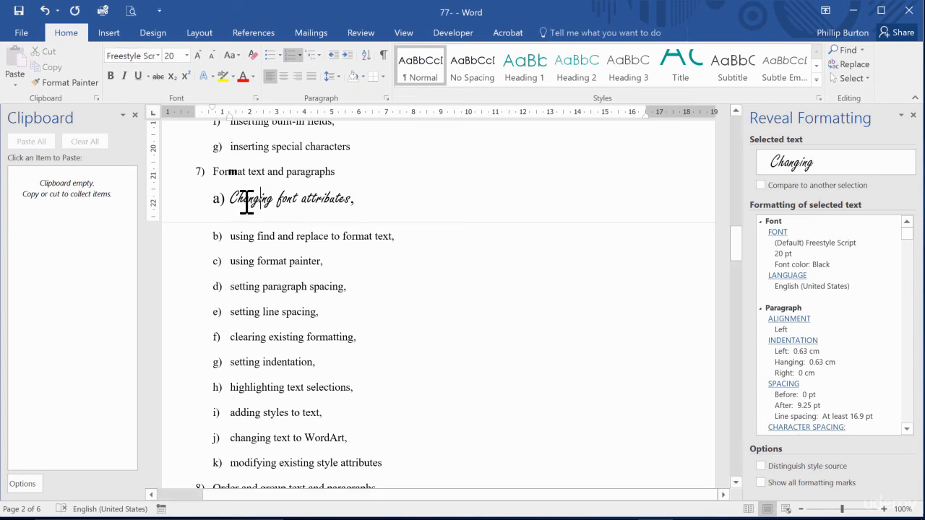
Select from item 7a through "using find" in item 7b to examine the mixed formatting, and return the cursor to "Changing".
left_click_drag(248, 200, 275, 237)
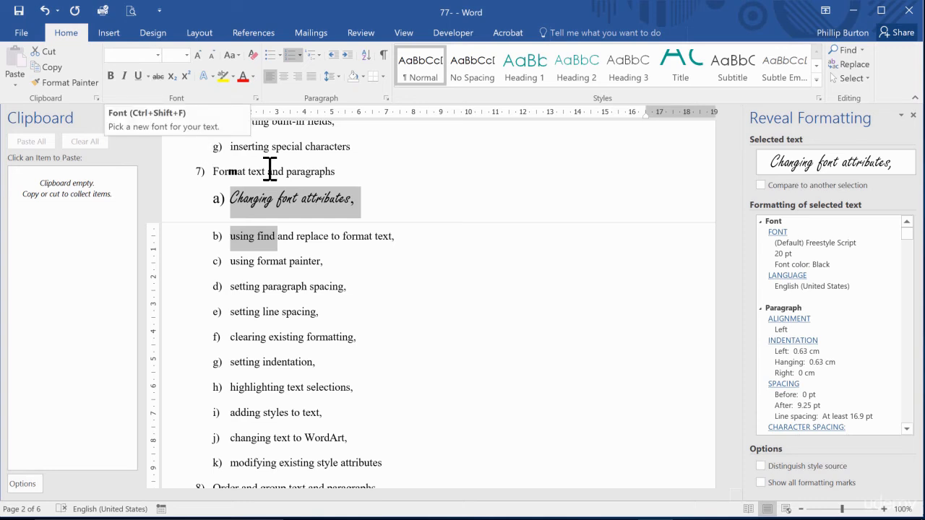
key("ctrl")
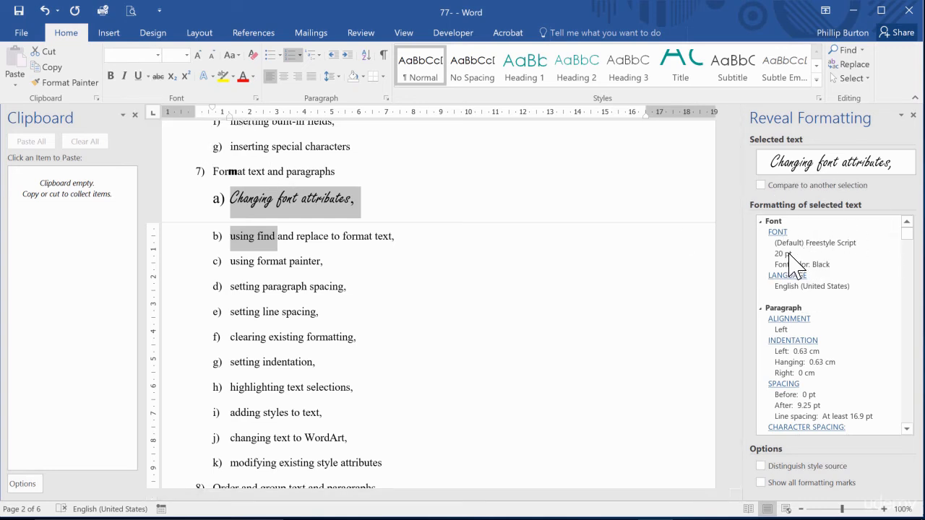
left_click(259, 199)
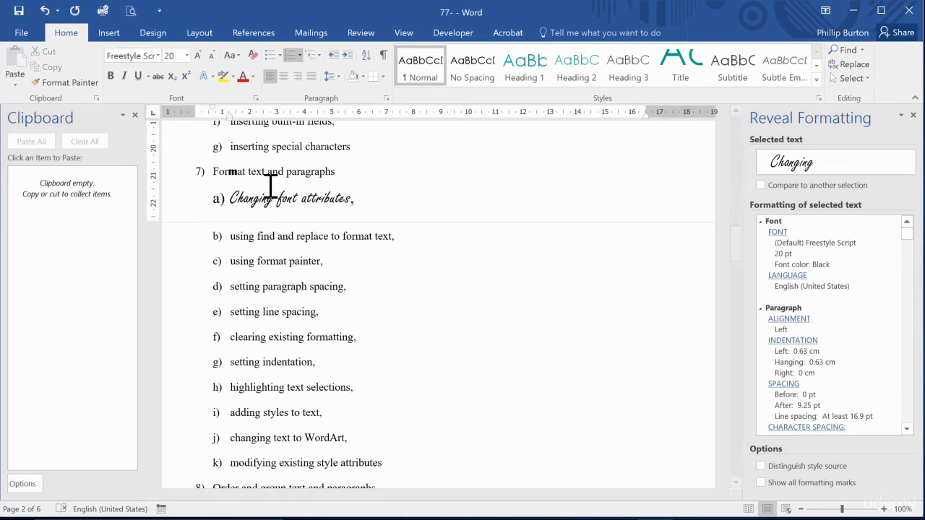
Try increasing and decreasing the font size of the words "Changing font" by one increment.
left_click_drag(236, 200, 308, 199)
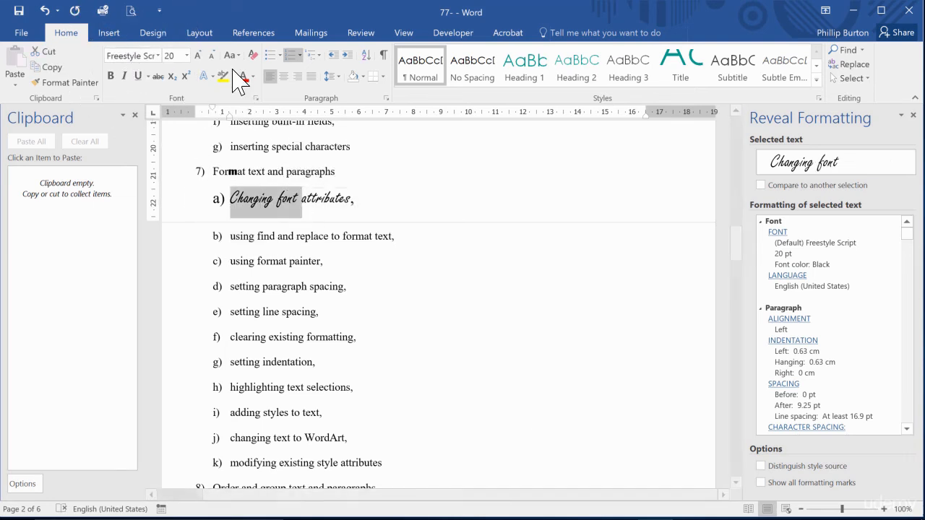
left_click(198, 54)
left_click(211, 55)
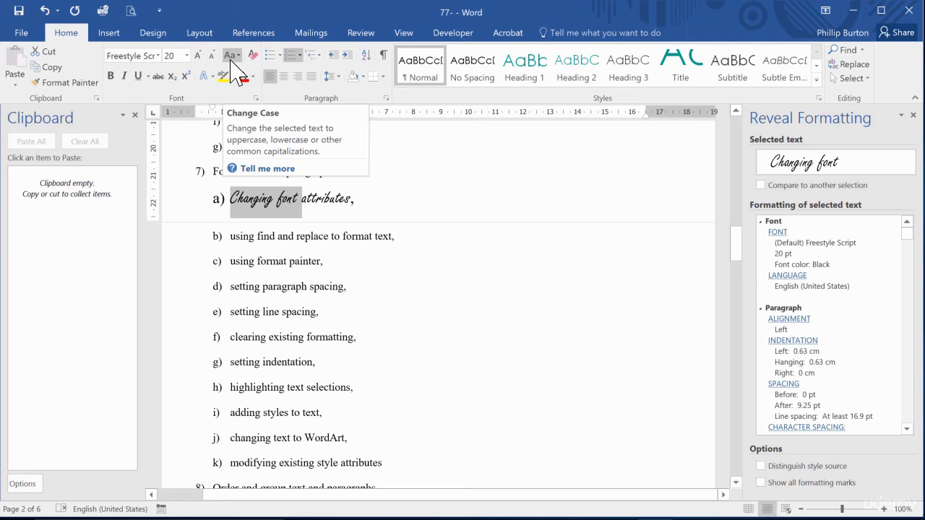
Select the item 7c line "using format painter," and change it to Sentence case.
left_click(192, 254)
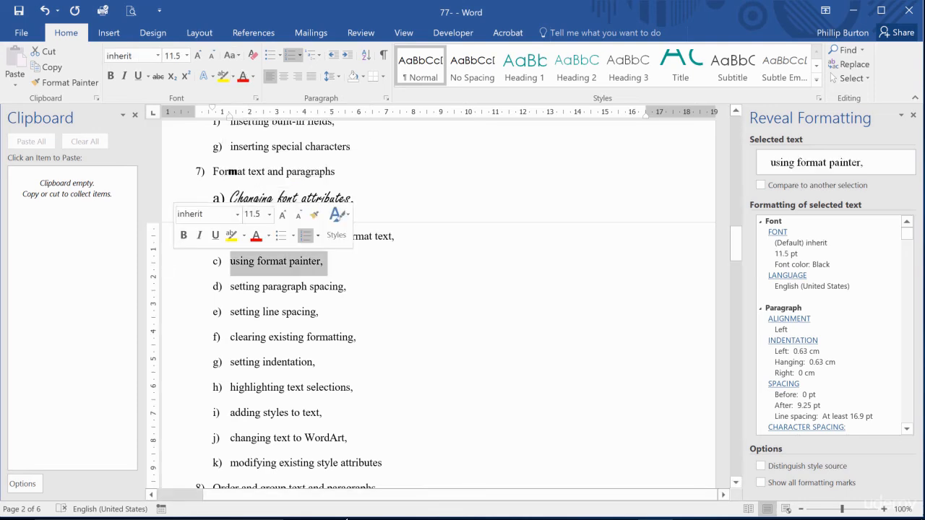
left_click(230, 55)
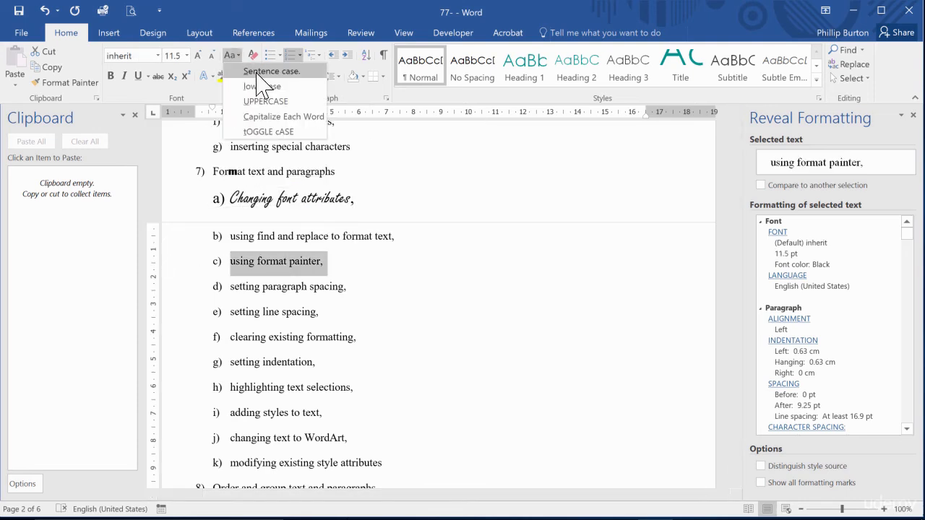
left_click(257, 72)
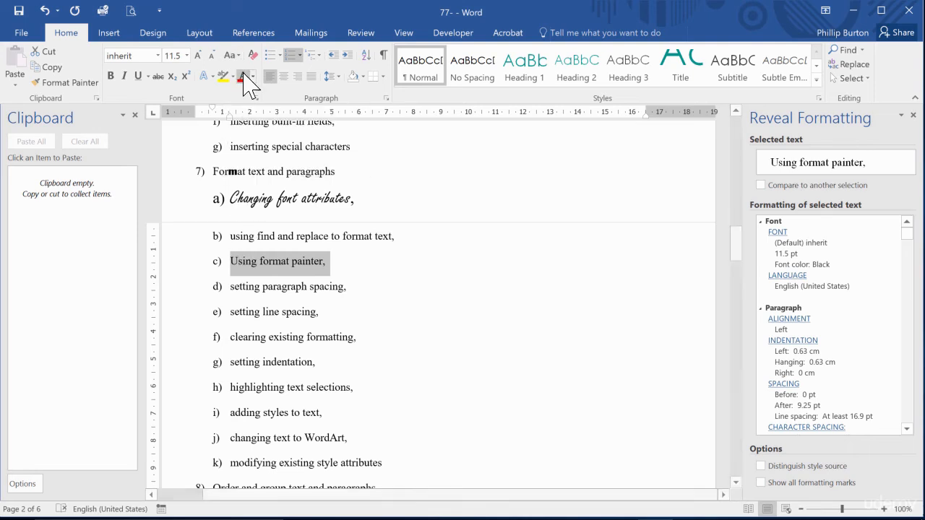
Try UPPERCASE and lowercase in turn on the selected item 7c line.
left_click(230, 54)
left_click(255, 101)
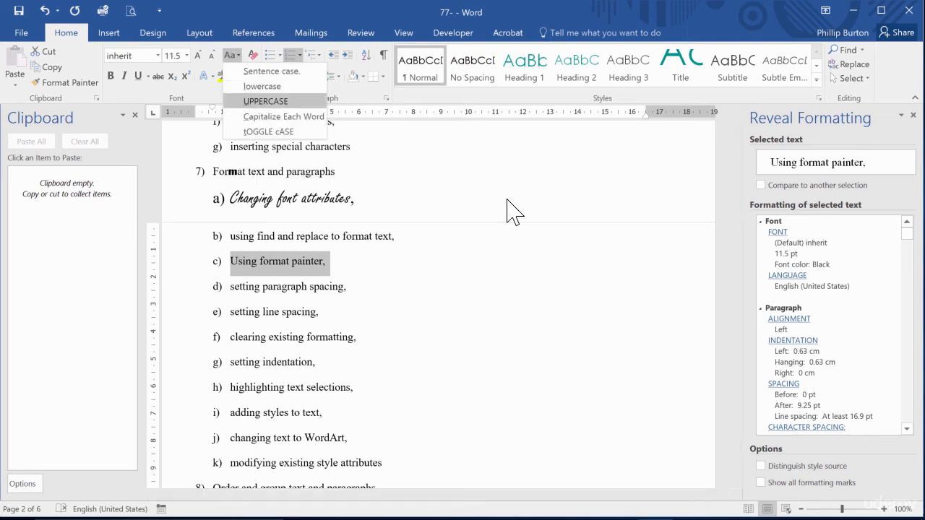
left_click(230, 55)
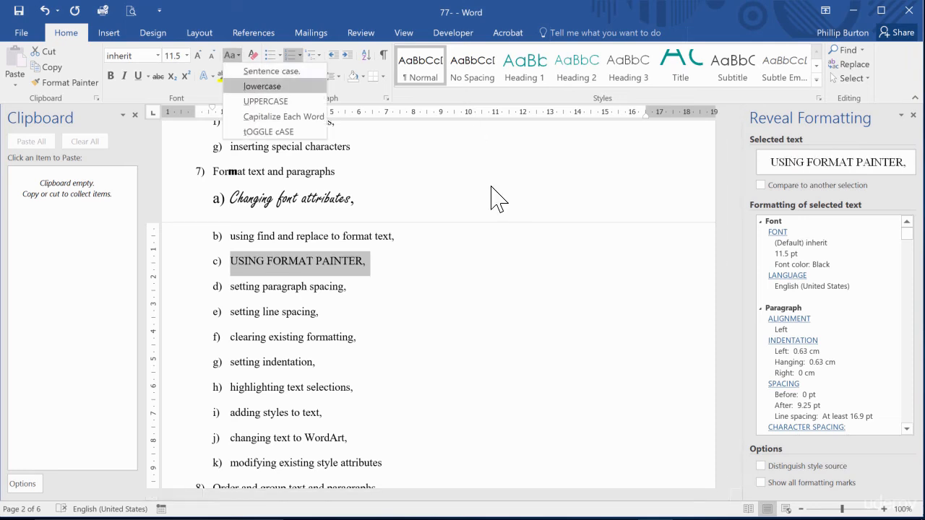
left_click(257, 85)
Change the item 7c line to Capitalize Each Word, and toggle its case back and forth once.
left_click(230, 55)
left_click(267, 117)
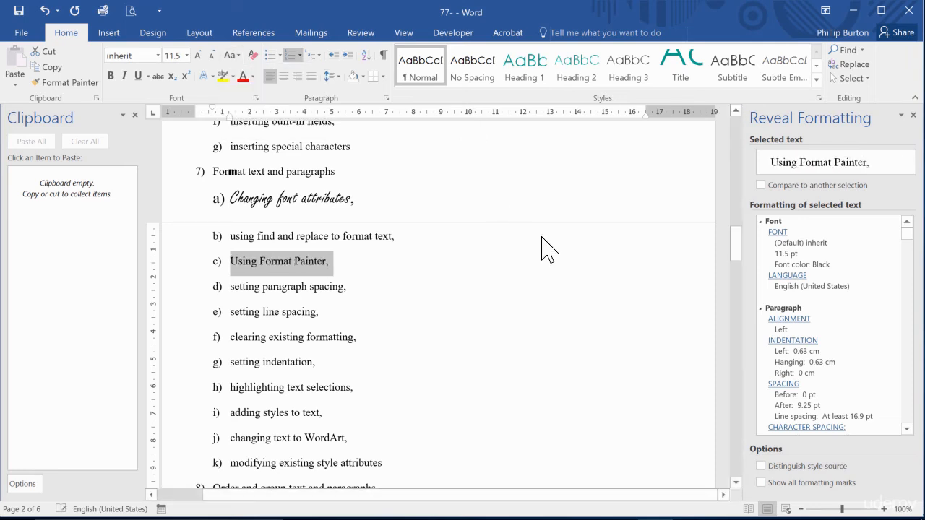
left_click(231, 56)
left_click(260, 132)
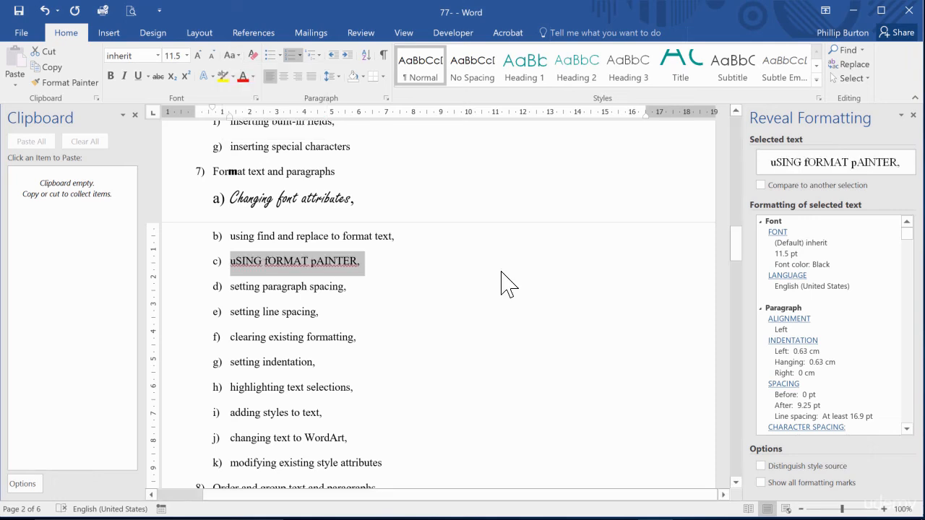
left_click(233, 55)
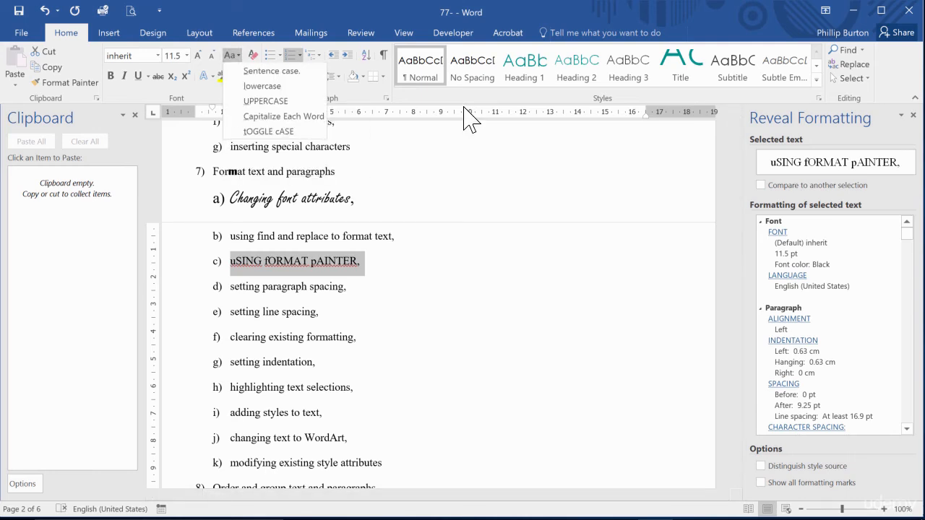
left_click(279, 133)
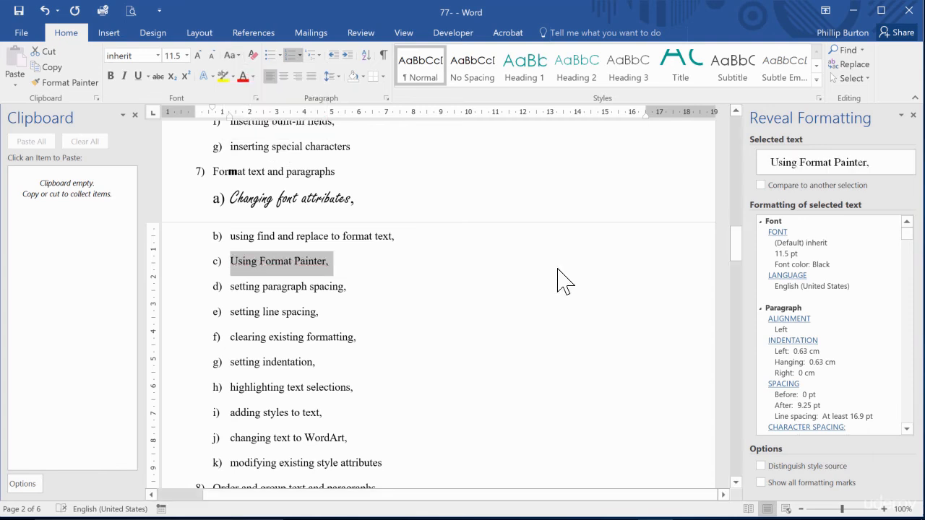
Select the item 7b line and try bold, italic and underline on it in turn, removing each again.
left_click(269, 236)
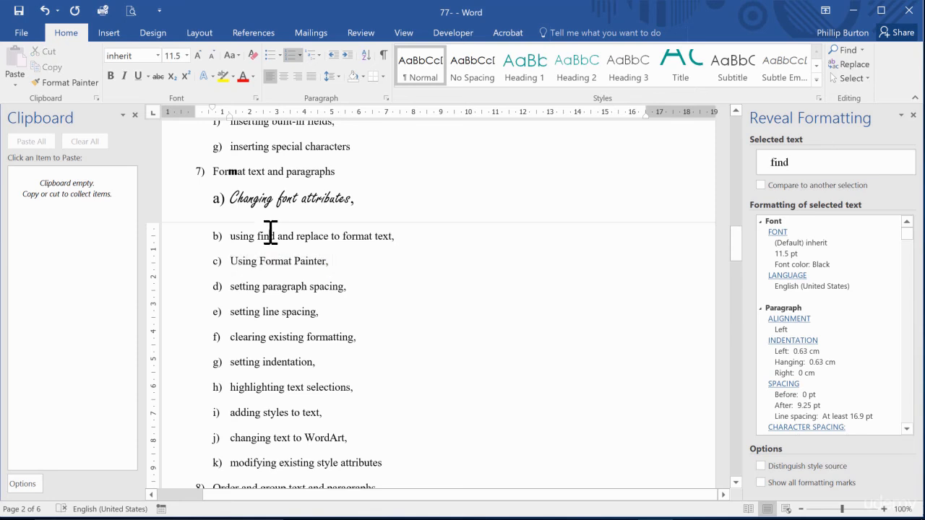
left_click(162, 246)
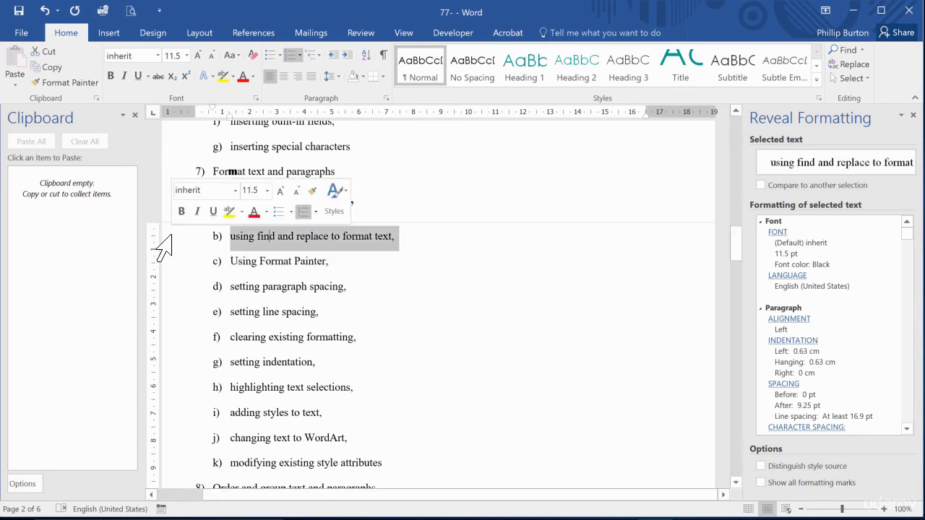
left_click(112, 76)
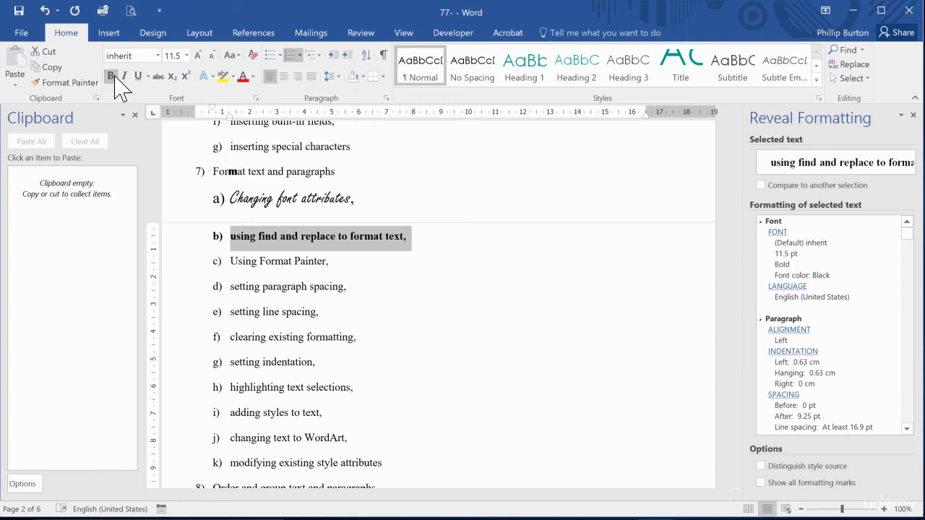
left_click(110, 76)
left_click(123, 75)
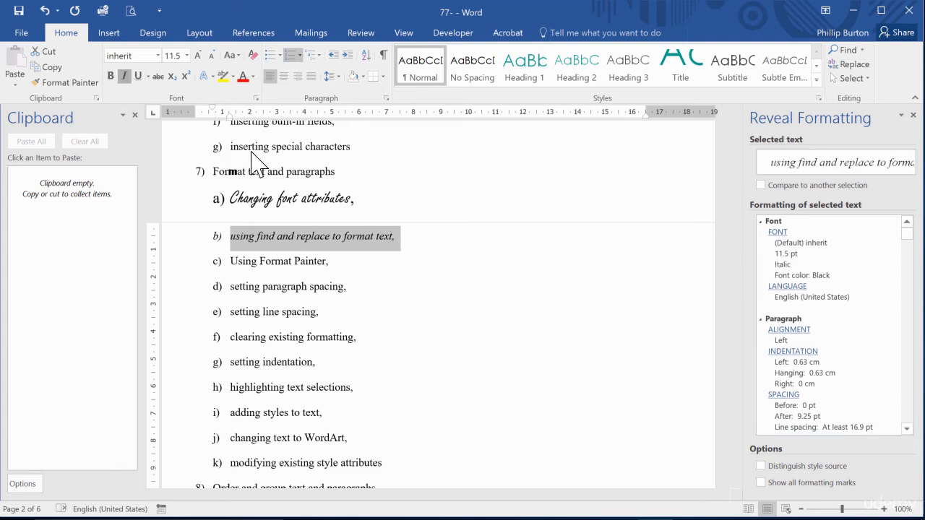
key("ctrl+i")
key("ctrl+u")
key("ctrl+u")
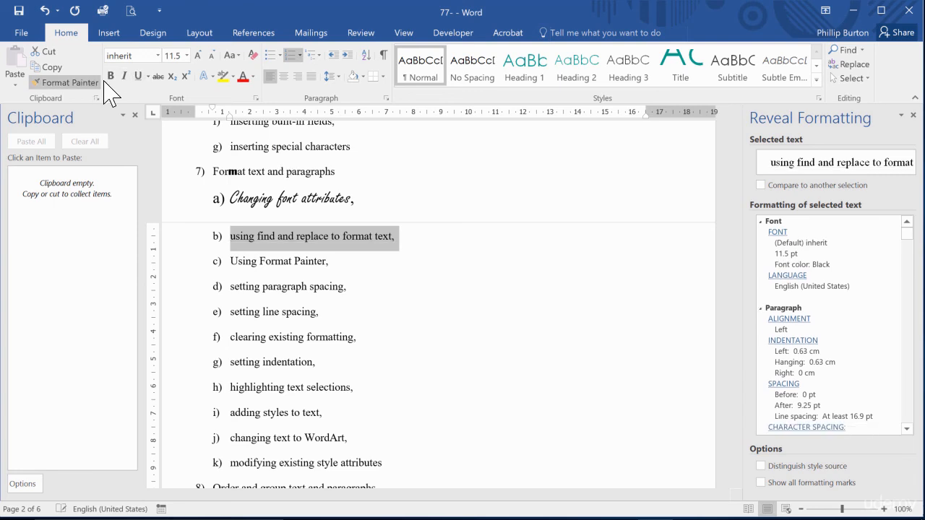
Browse the available fonts for the selected item 7b line without applying one.
key("ctrl+shift+f")
key("alt+Down")
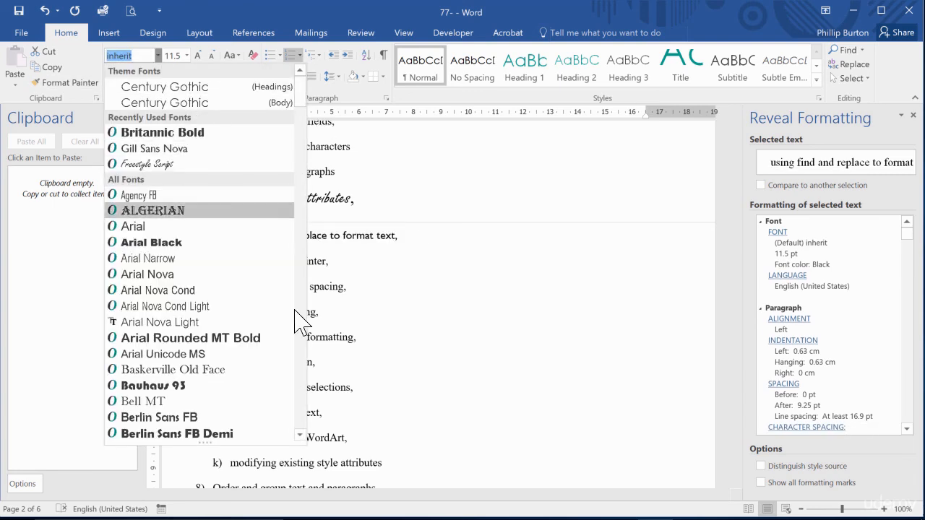
scroll(303, 398, "down", 8)
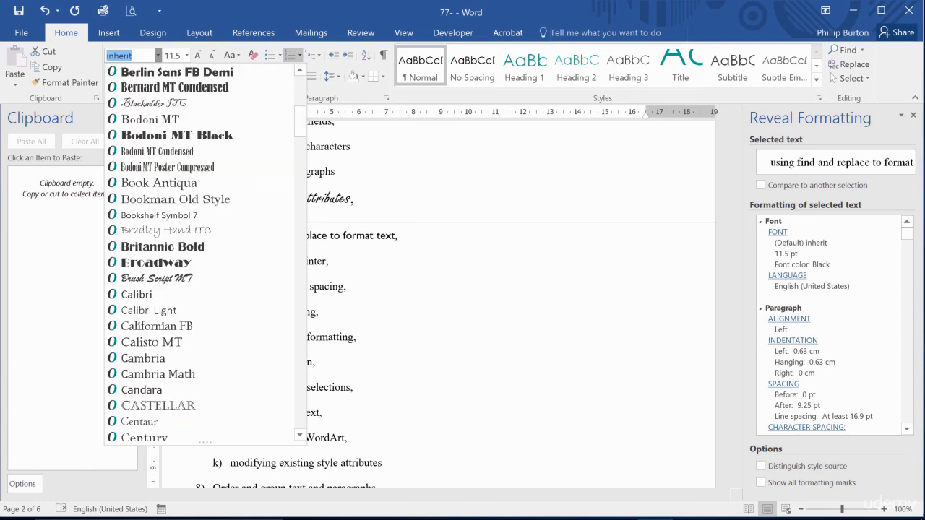
scroll(201, 253, "down", 8)
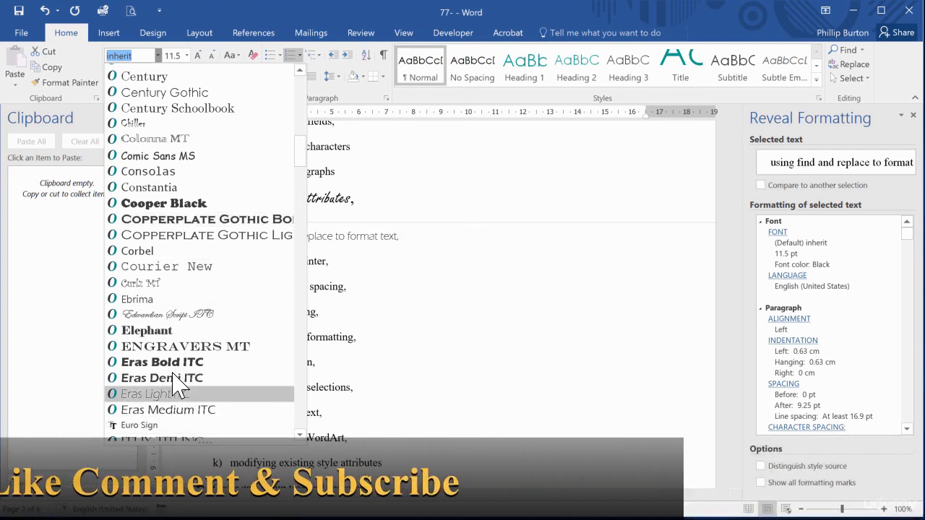
key("Escape")
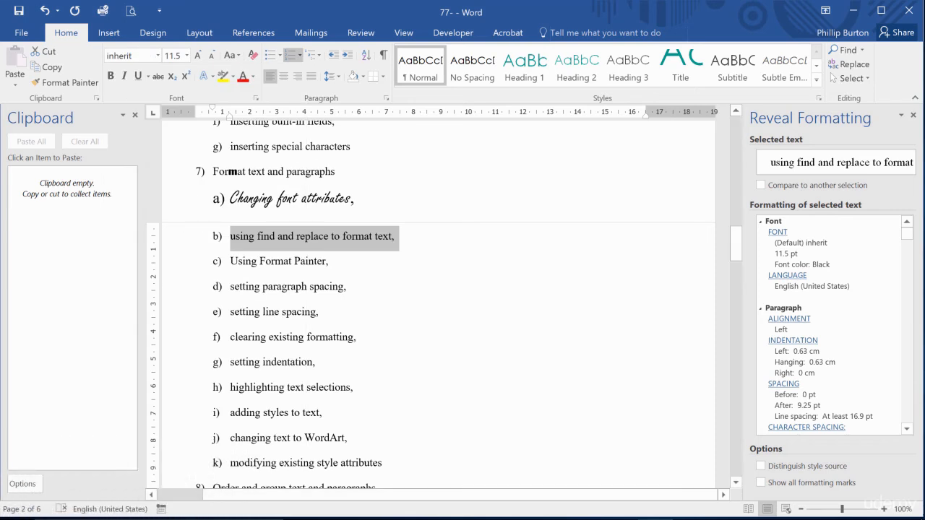
Try strikethrough and subscript on the entire item 7b line, undoing each one.
left_click(160, 76)
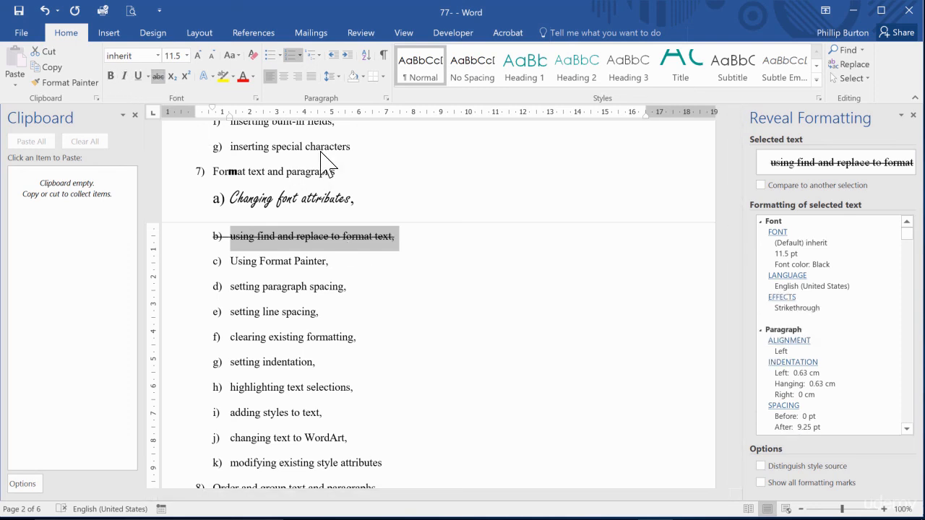
key("ctrl+z")
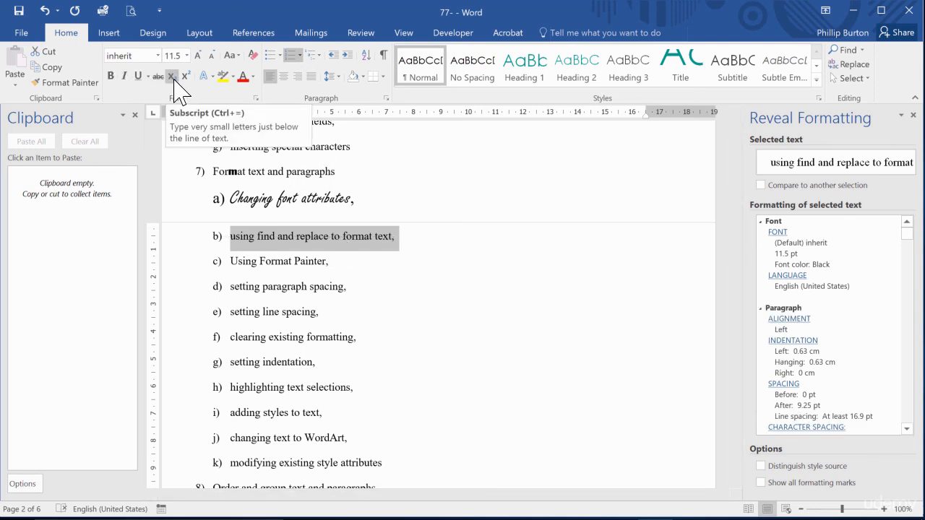
left_click(172, 76)
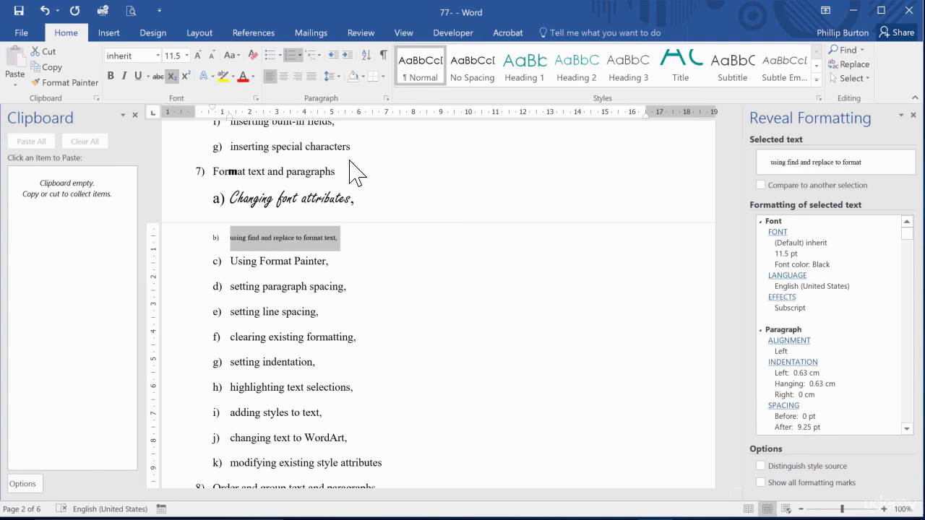
key("ctrl+z")
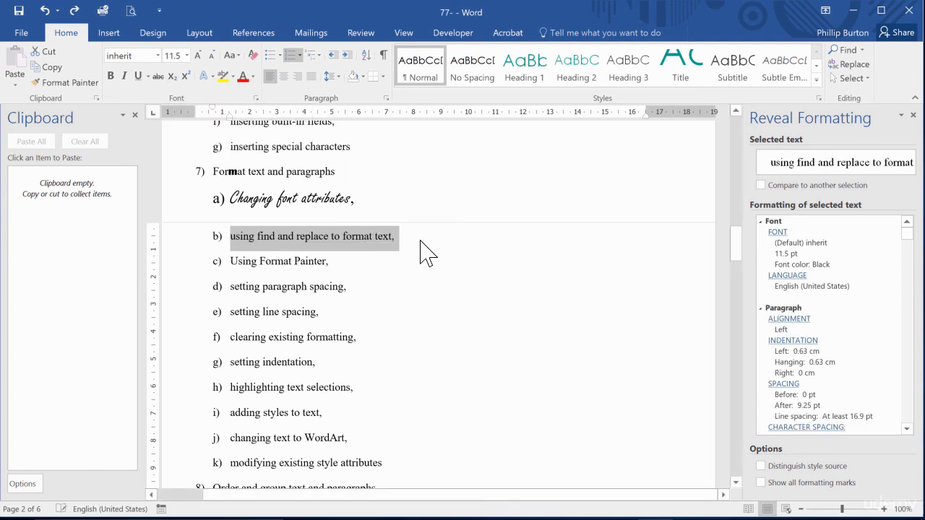
Add "H2O" at the end of item 7b and make its 2 a subscript.
left_click(424, 242)
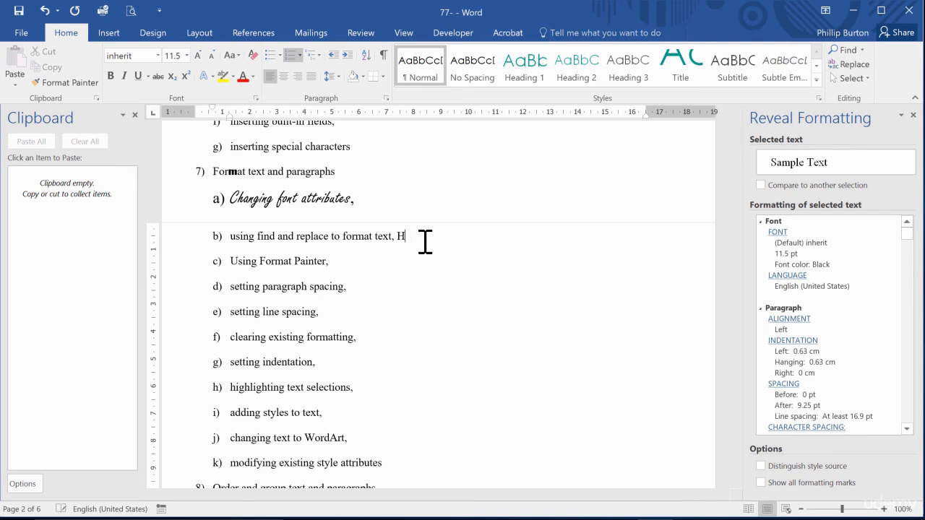
key("Left")
key("shift+Left")
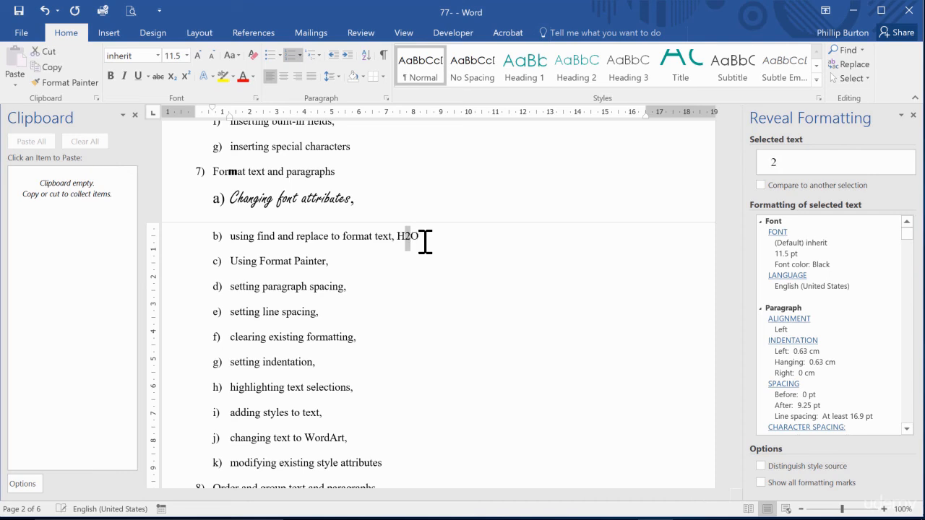
left_click(171, 76)
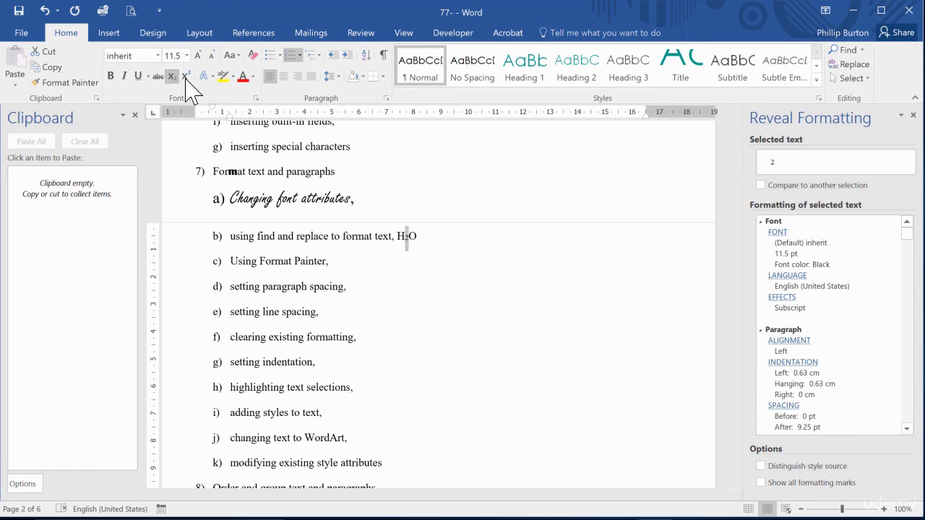
Replace the chemical formula at the end of item 7b with "a2 = b2 + c2".
left_click(418, 238)
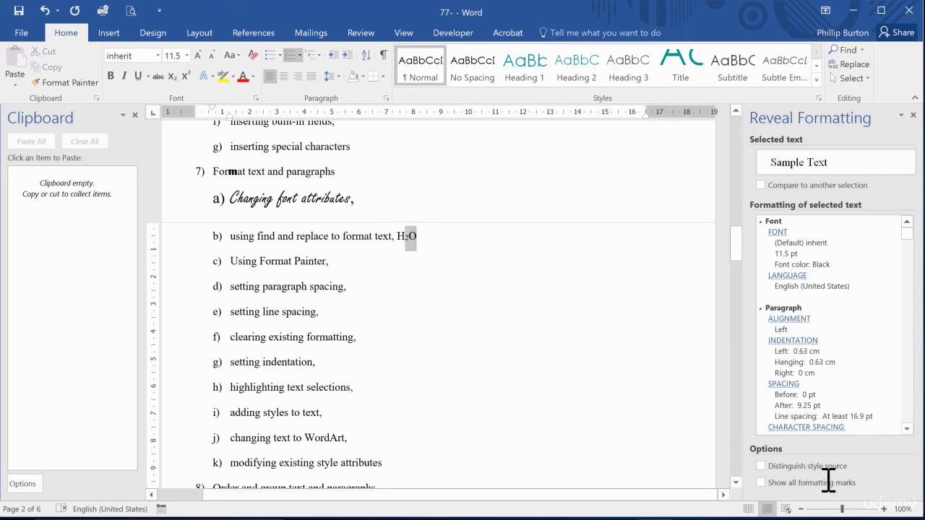
left_click_drag(399, 238, 412, 240)
type("a2 = b2 + c2")
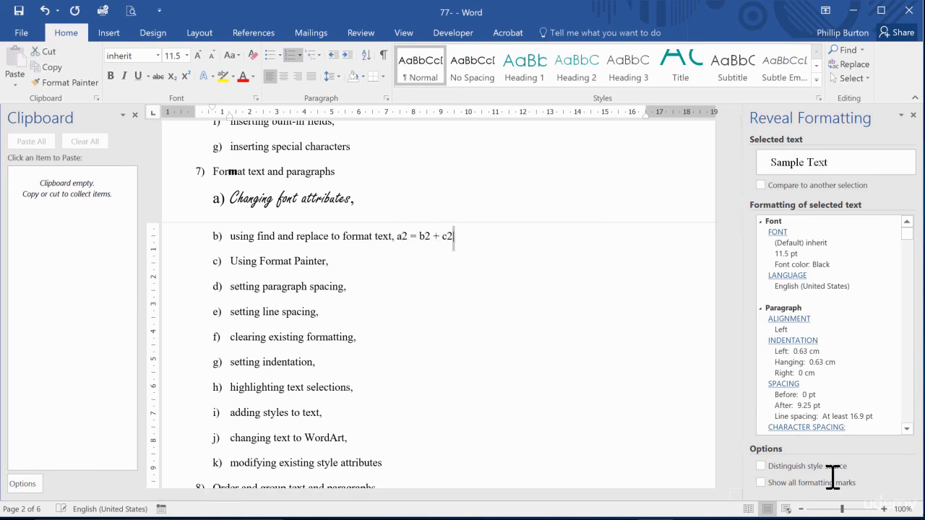
Make the 2 after c, b and a in item 7b's equation superscript.
key("shift+Left")
key("shift+Left")
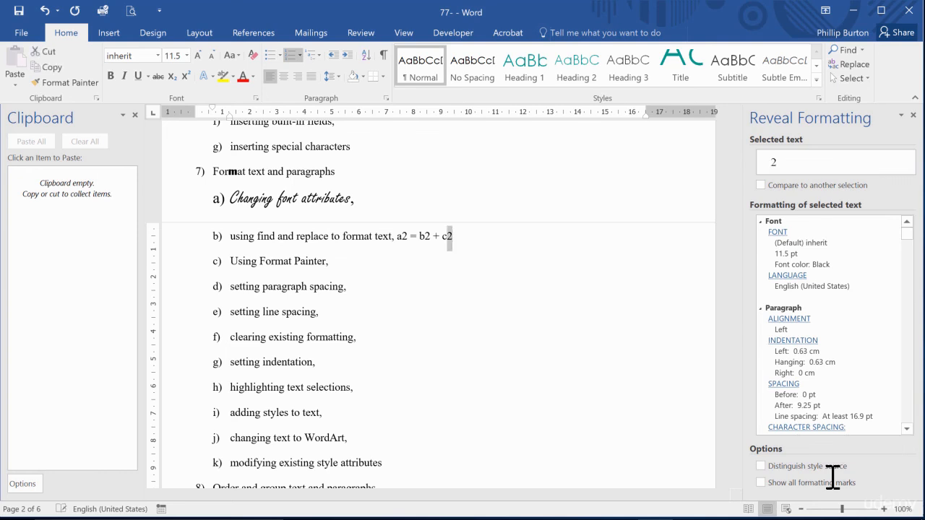
left_click(185, 77)
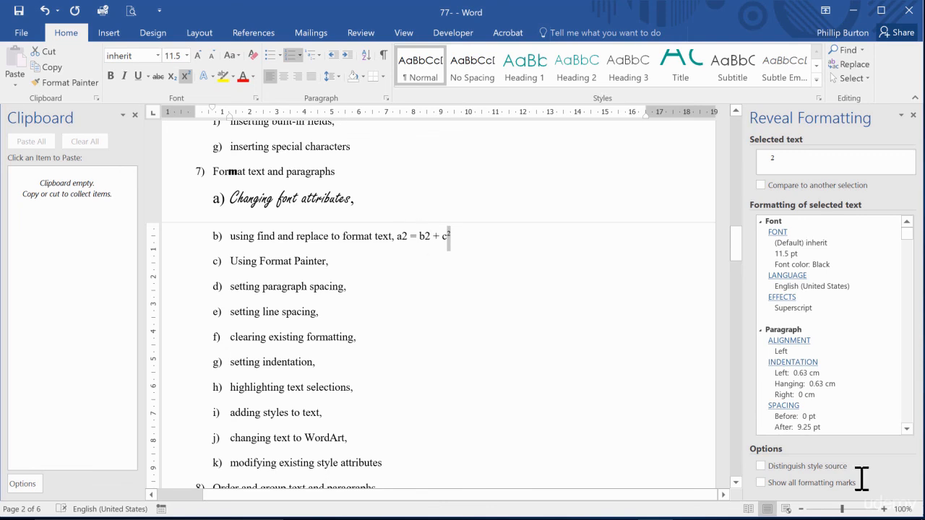
left_click_drag(422, 236, 430, 237)
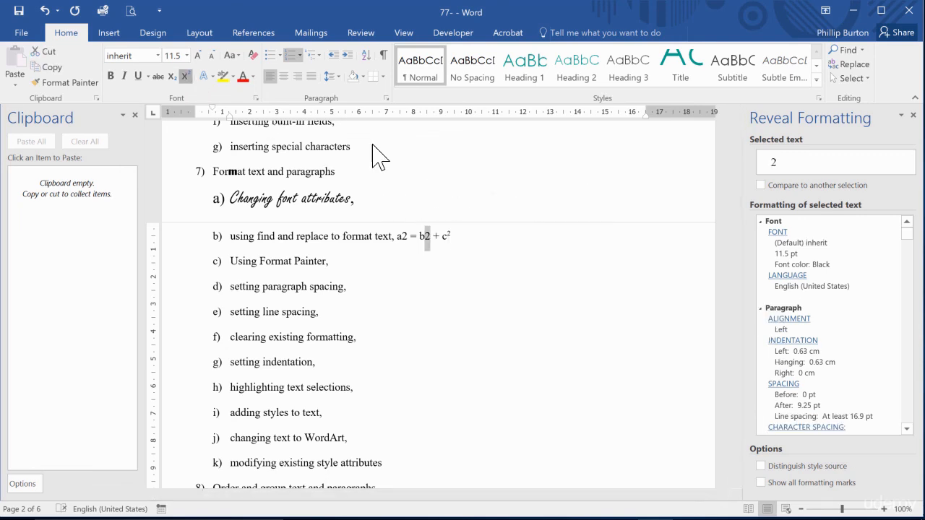
key("ctrl+shift+plus")
left_click_drag(401, 236, 409, 237)
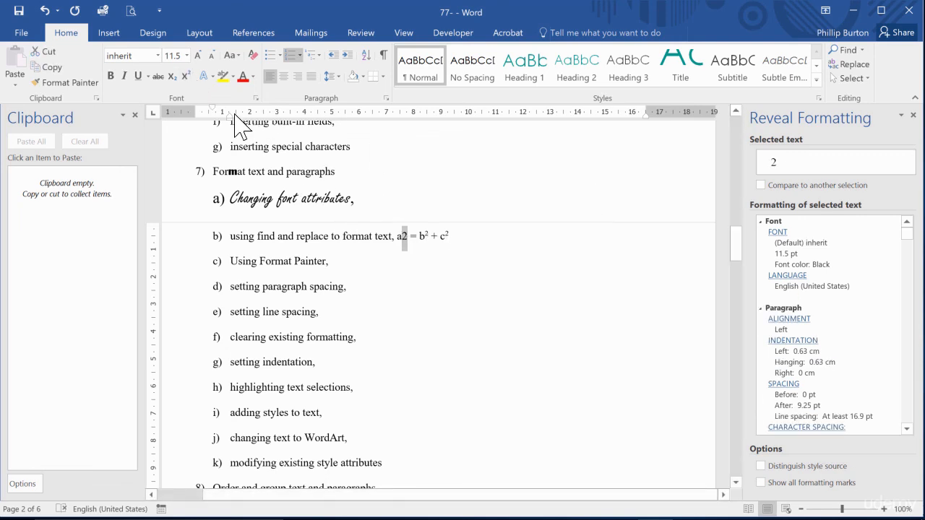
left_click(185, 76)
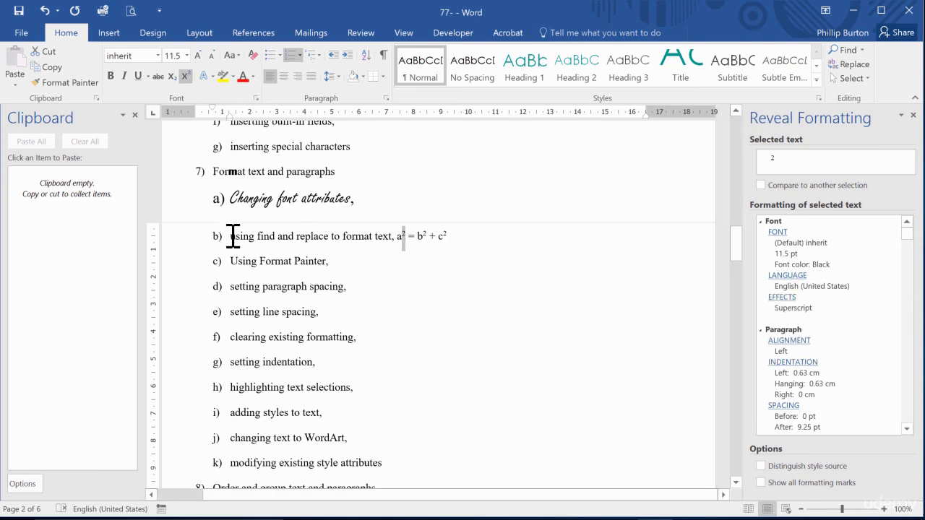
Select the item 7c line and try the red outlined text effect with reflection on it.
left_click_drag(231, 261, 364, 261)
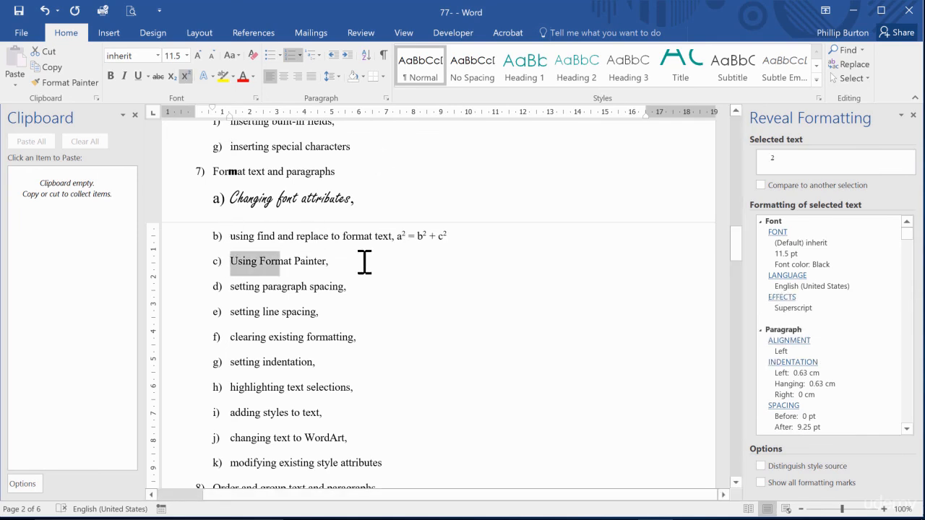
left_click(207, 77)
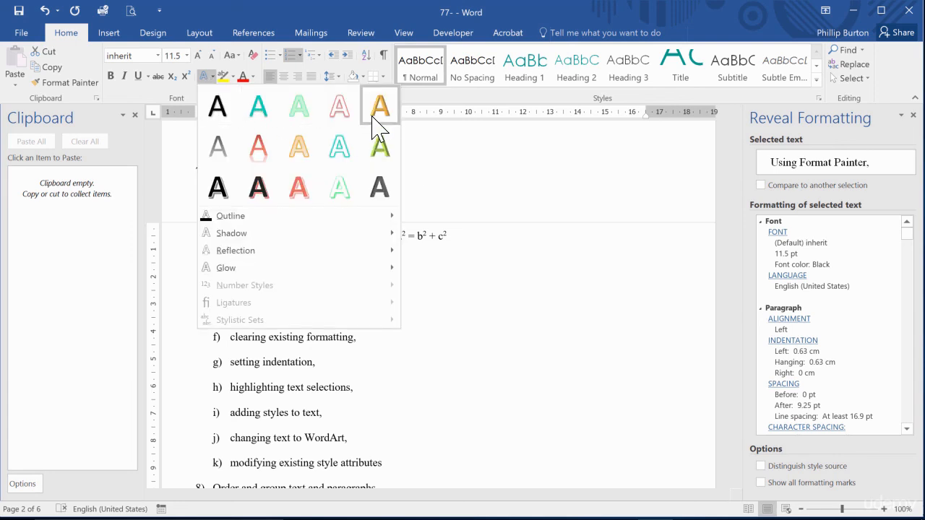
left_click(274, 147)
left_click(313, 303)
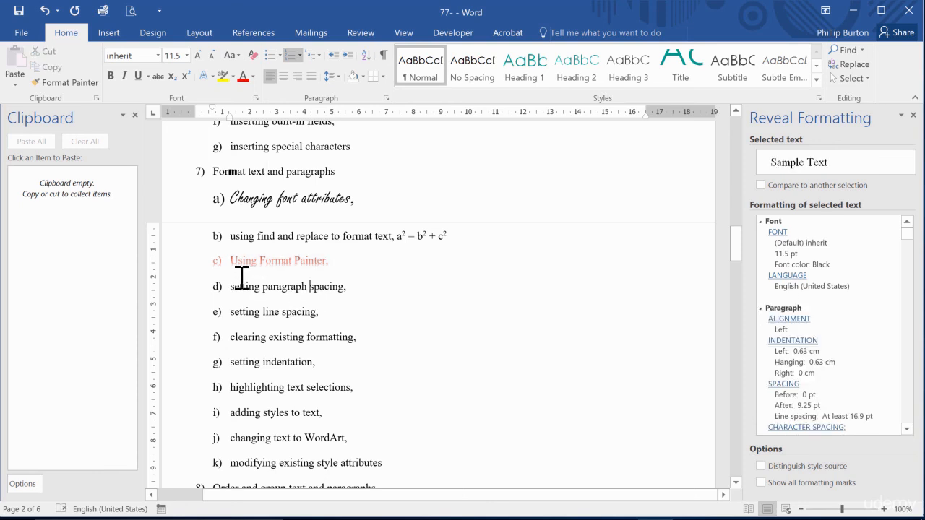
Reselect the item 7c line and apply the black text effect with a red outline and shadow.
left_click(185, 261)
left_click(206, 75)
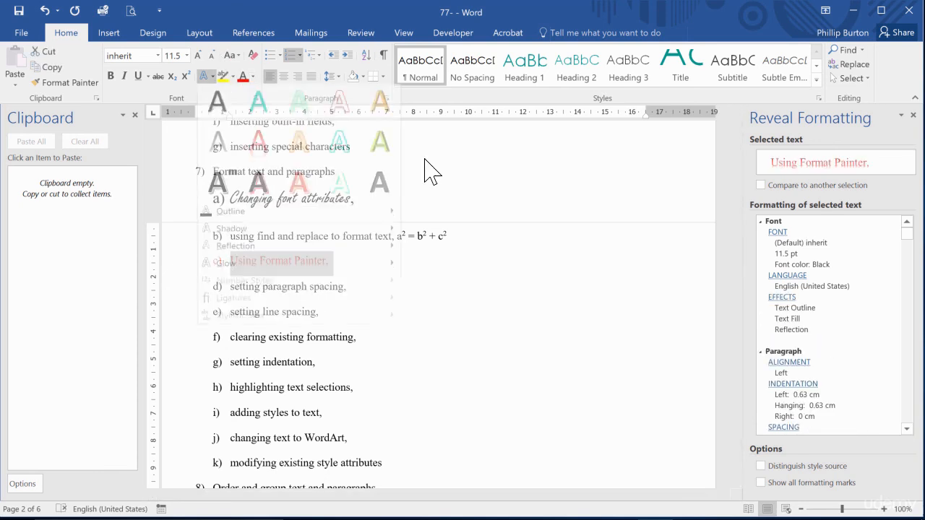
left_click(256, 197)
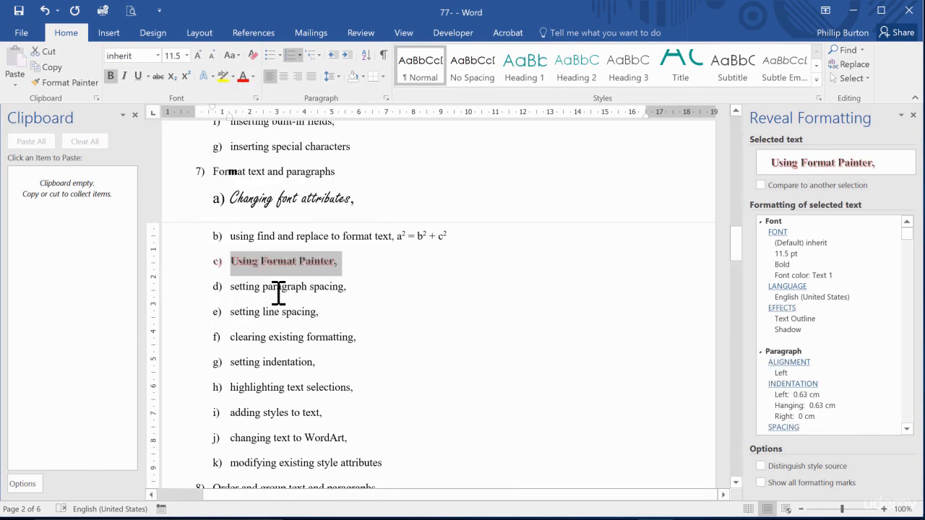
Apply the plain black text effect with shadow to the item 7c line and highlight the line in yellow.
left_click(207, 76)
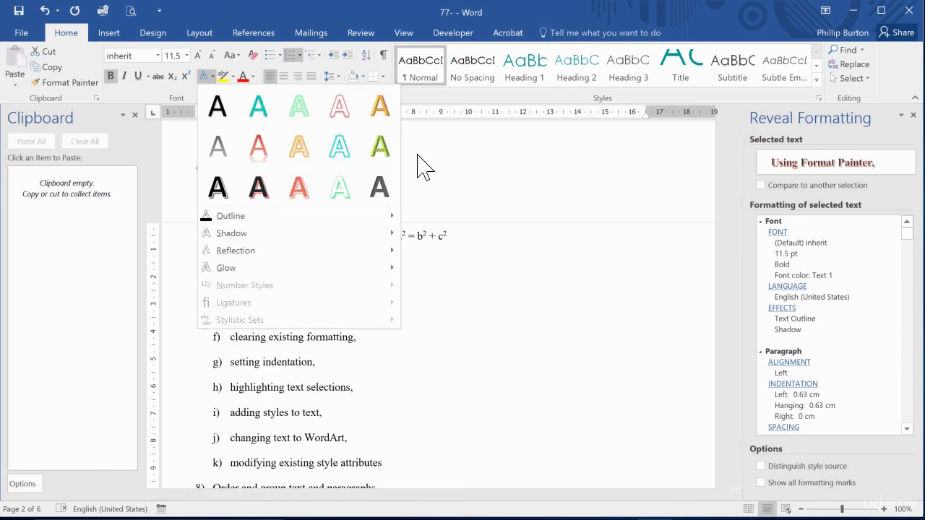
left_click(226, 119)
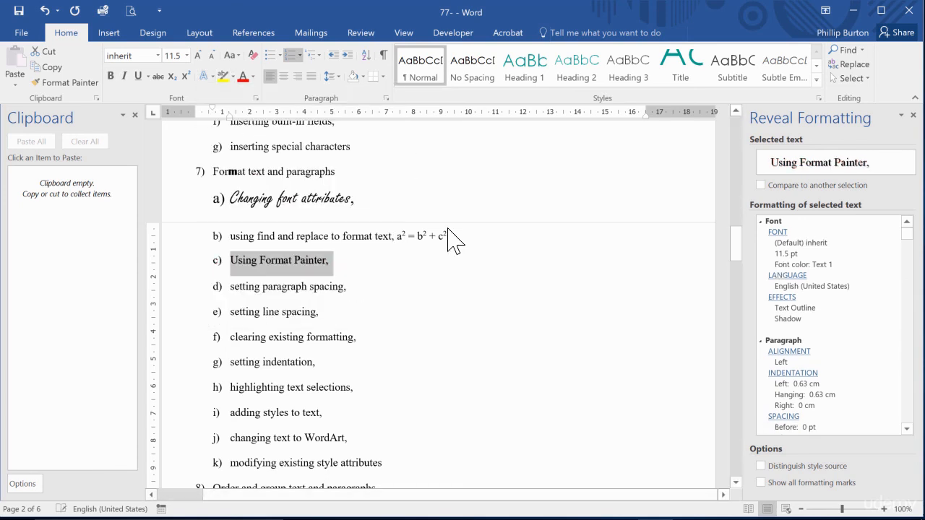
left_click(224, 76)
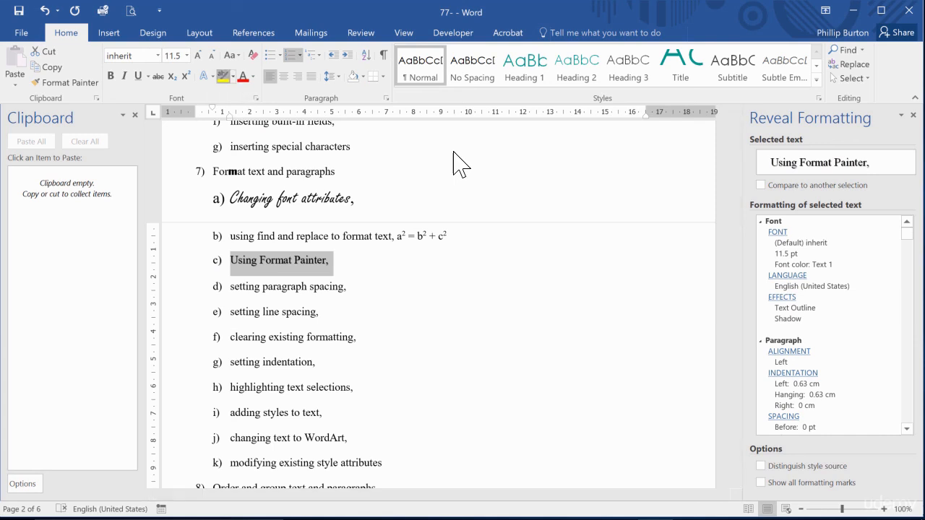
left_click(458, 161)
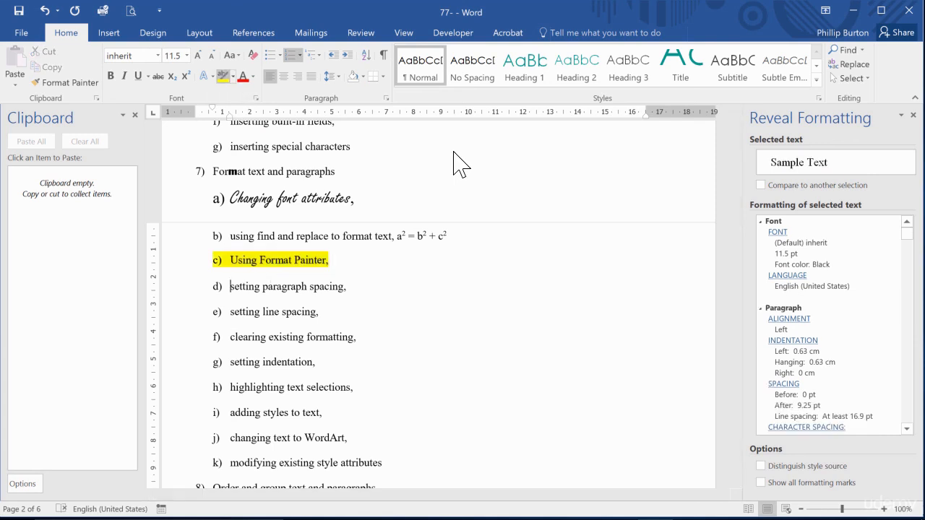
Select the whole item 7c line and set its font color to red.
left_click(250, 259)
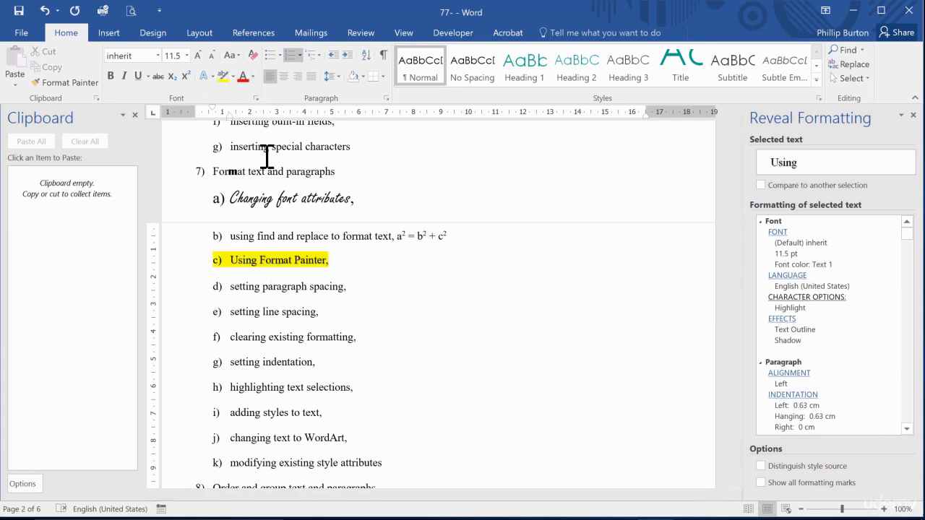
left_click(178, 259)
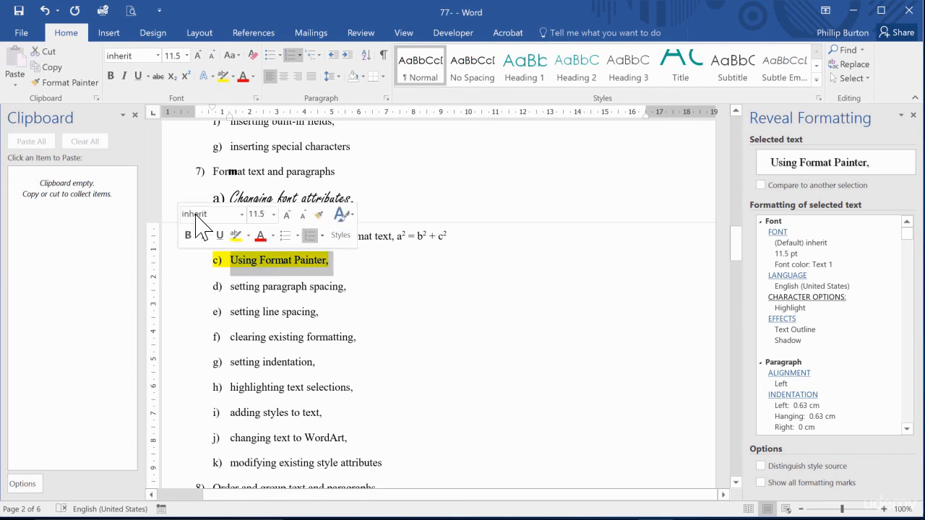
left_click(244, 76)
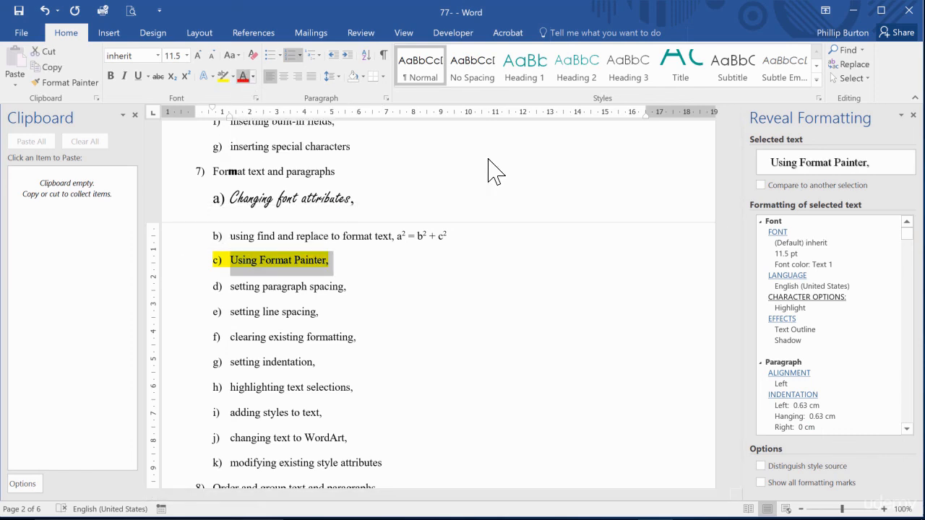
Color the second "a" of "paragraph" in item 7d red and copy that letter.
left_click(261, 261)
left_click(280, 288)
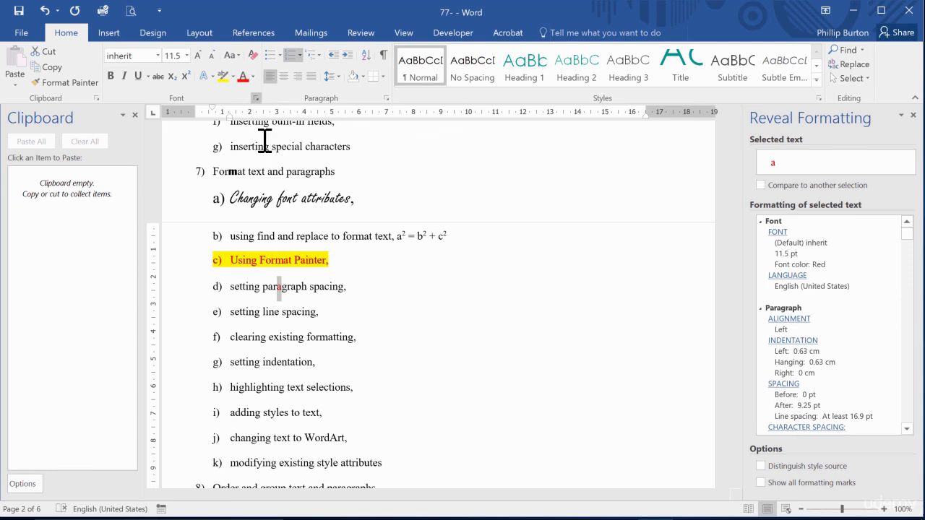
key("ctrl+c")
Select the "a" in "spacing" in item 7d and open the underline style choices in its Font settings.
left_click(323, 290)
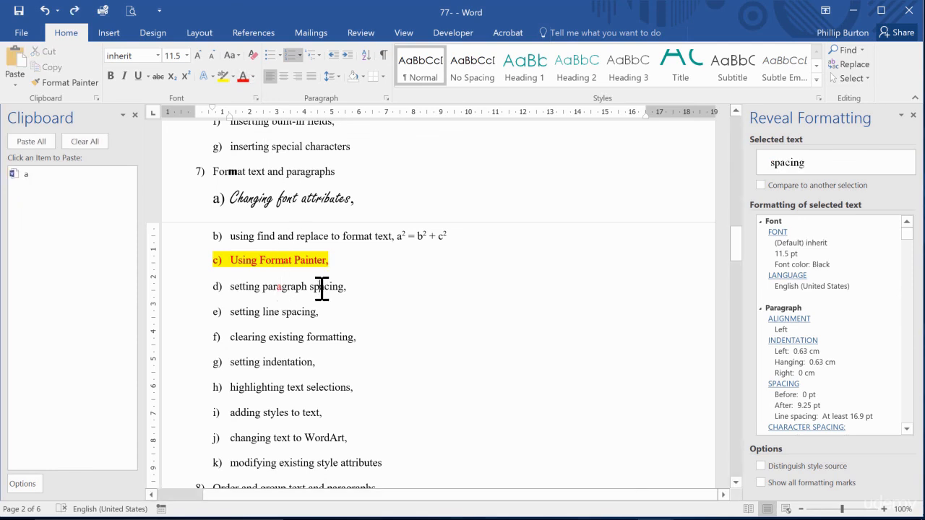
left_click_drag(320, 290, 324, 289)
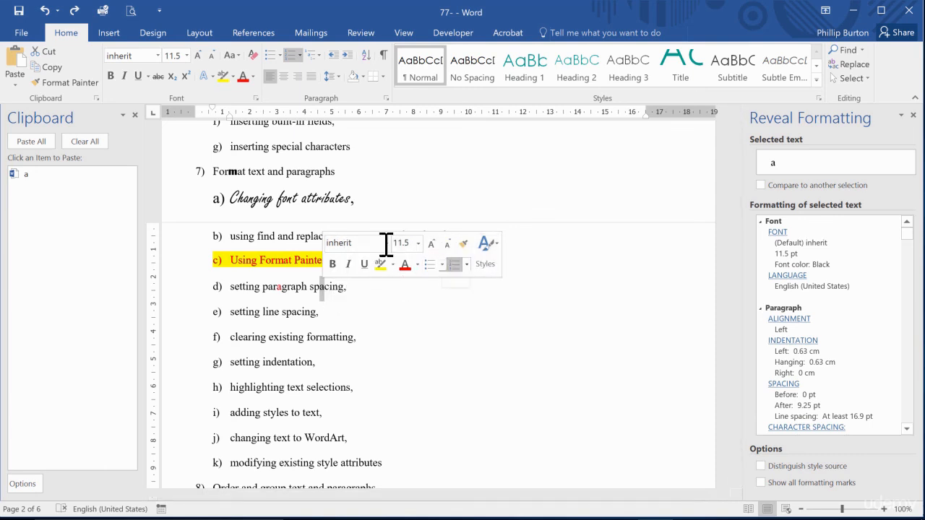
left_click(257, 102)
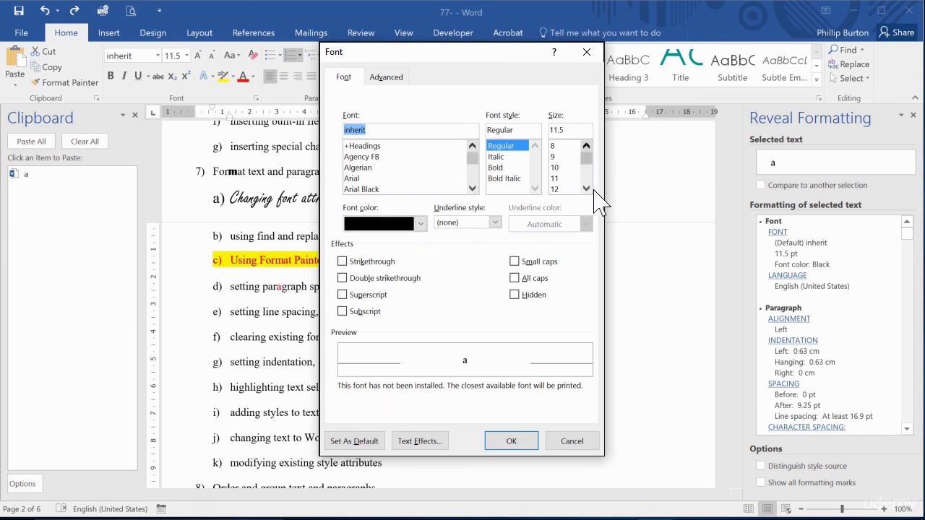
left_click(494, 222)
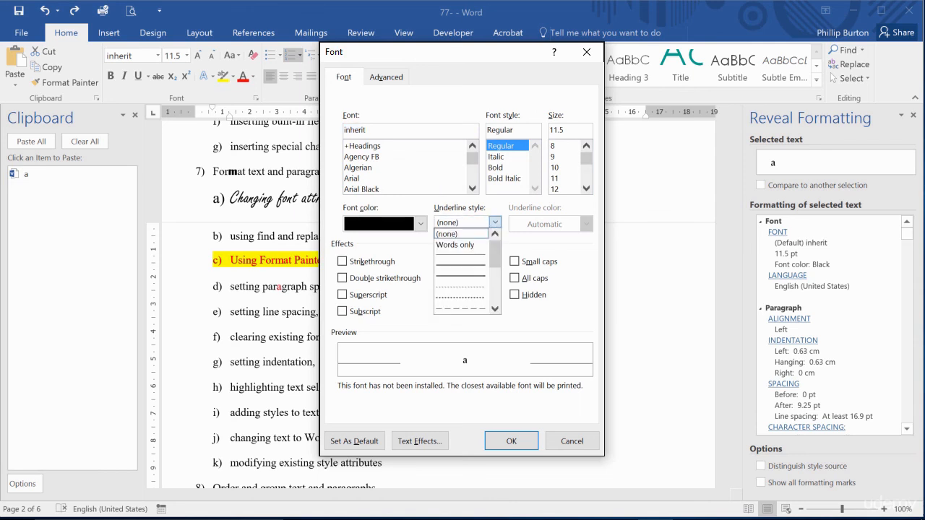